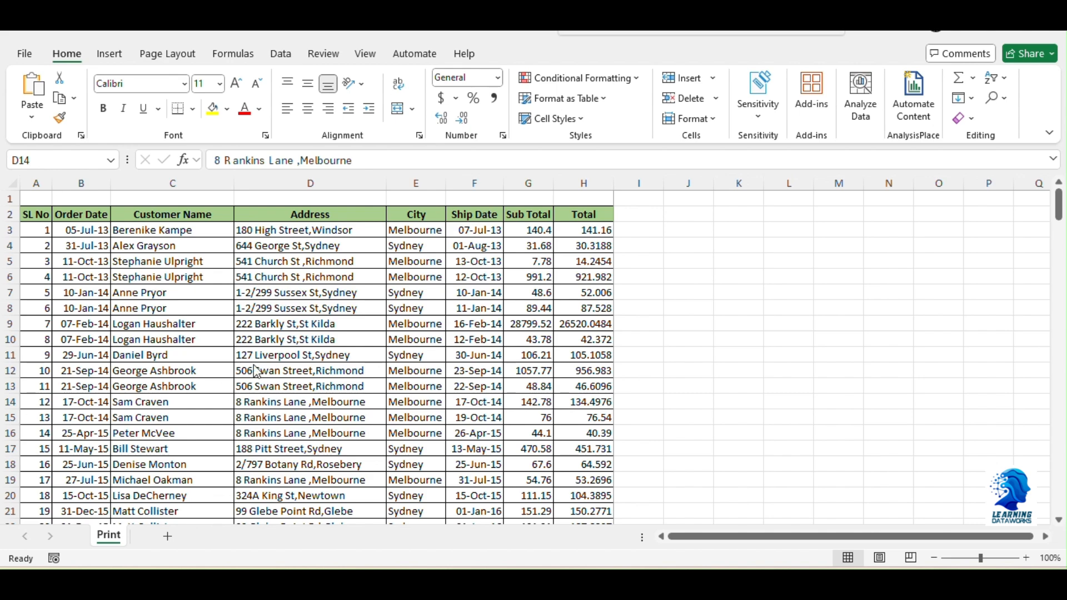
# Look through the order table and check its first page in the print preview, then return to the sheet
pyautogui.scroll(-1, 312, 315)
pyautogui.scroll(-2, 311, 315)
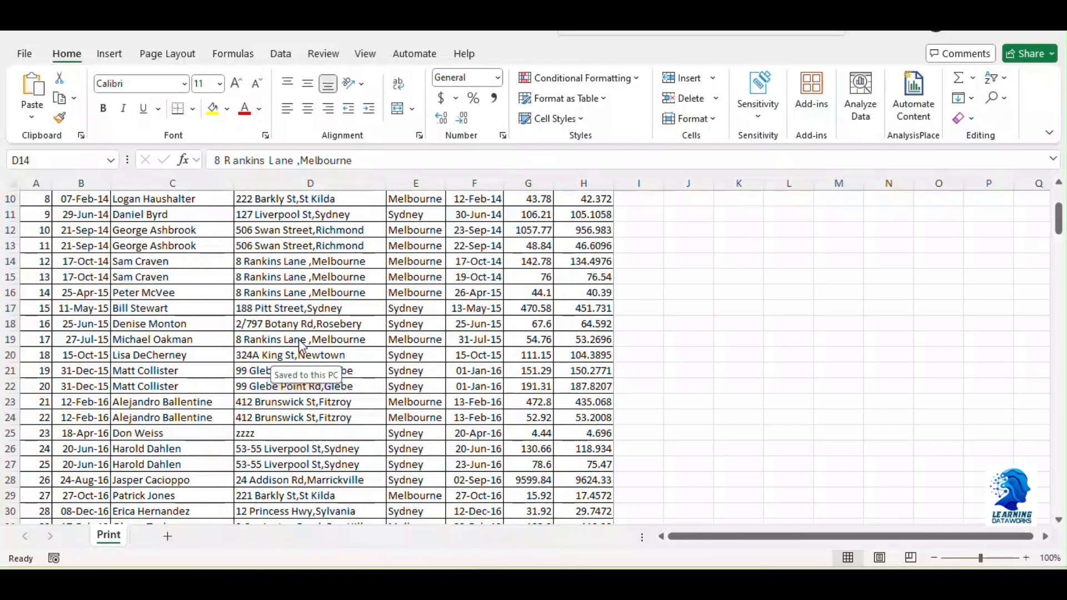
pyautogui.scroll(3, 303, 328)
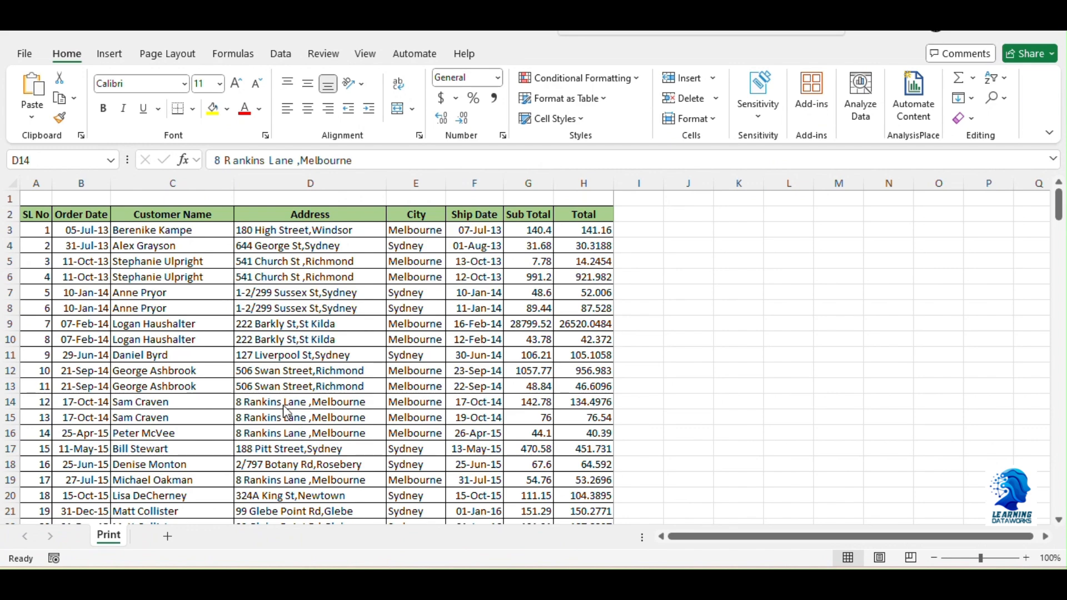
pyautogui.click(285, 407)
pyautogui.scroll(-3, 286, 422)
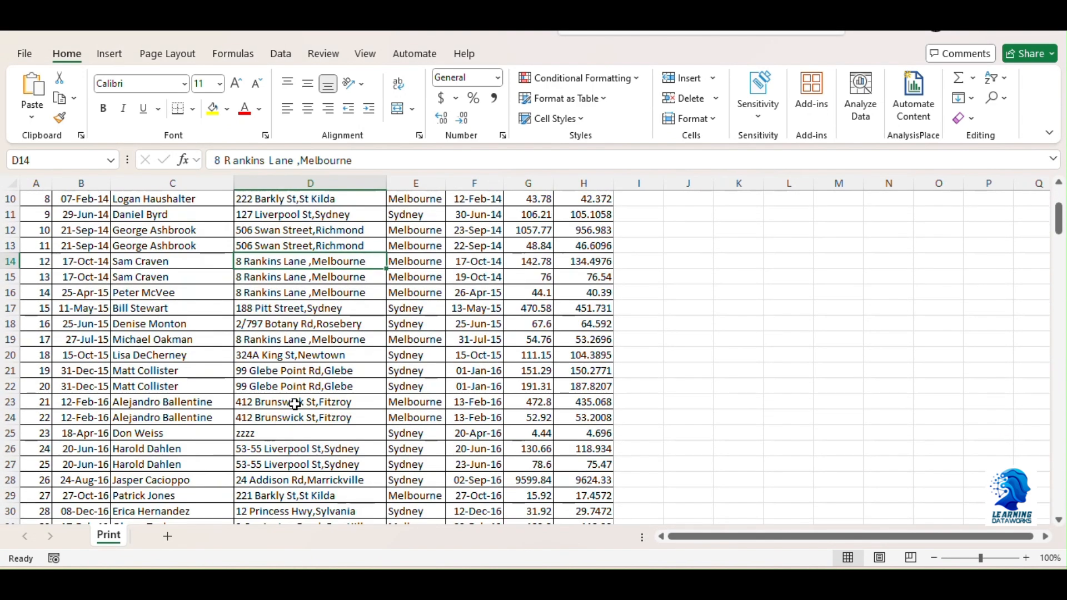
pyautogui.scroll(-5, 294, 404)
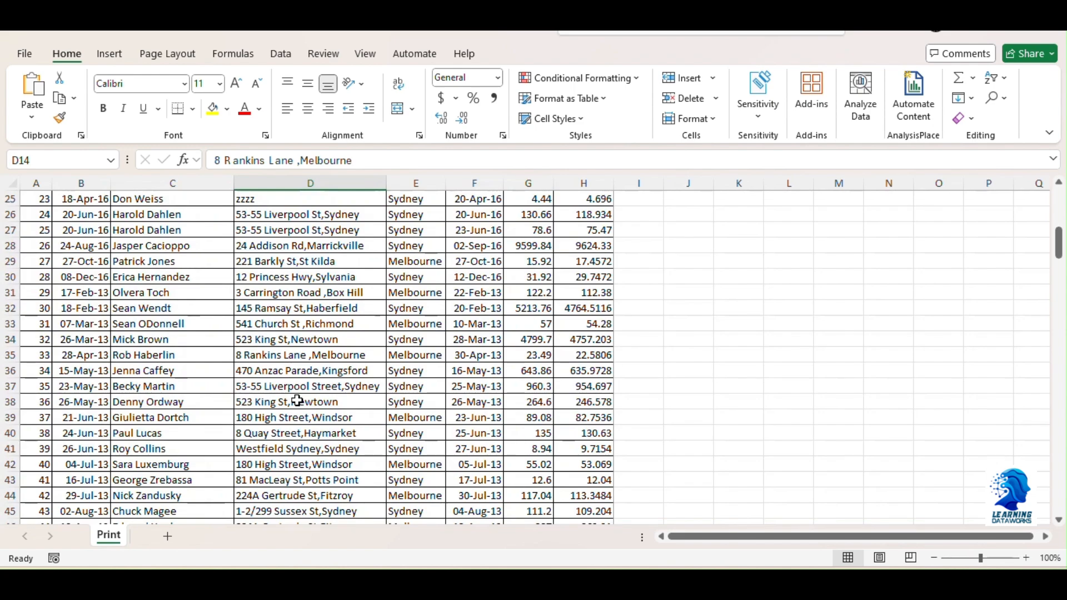
pyautogui.hotkey('ctrl', 'p')
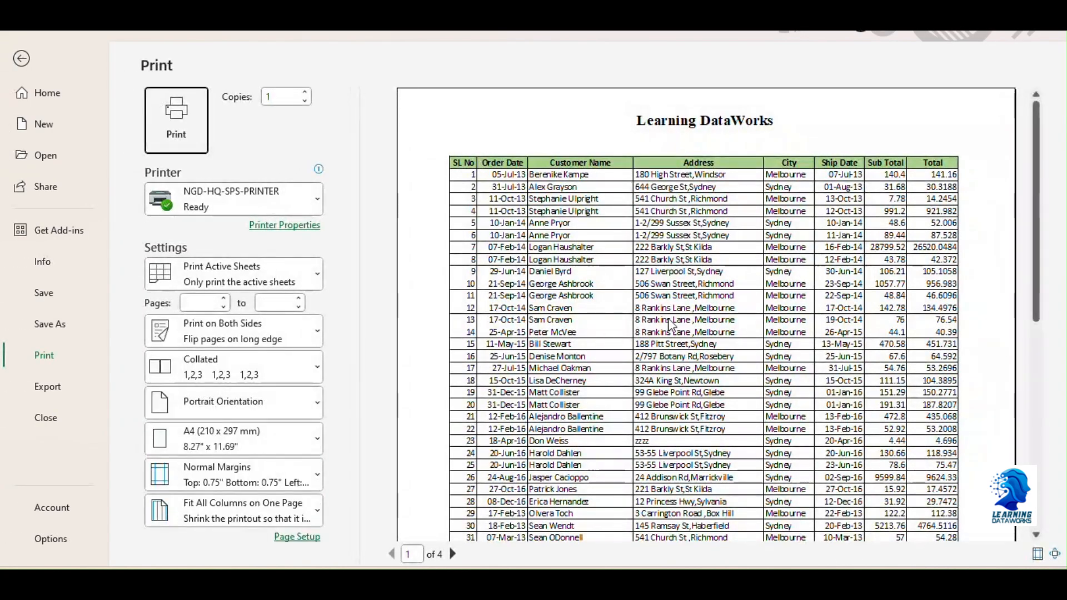
pyautogui.scroll(-6, 671, 326)
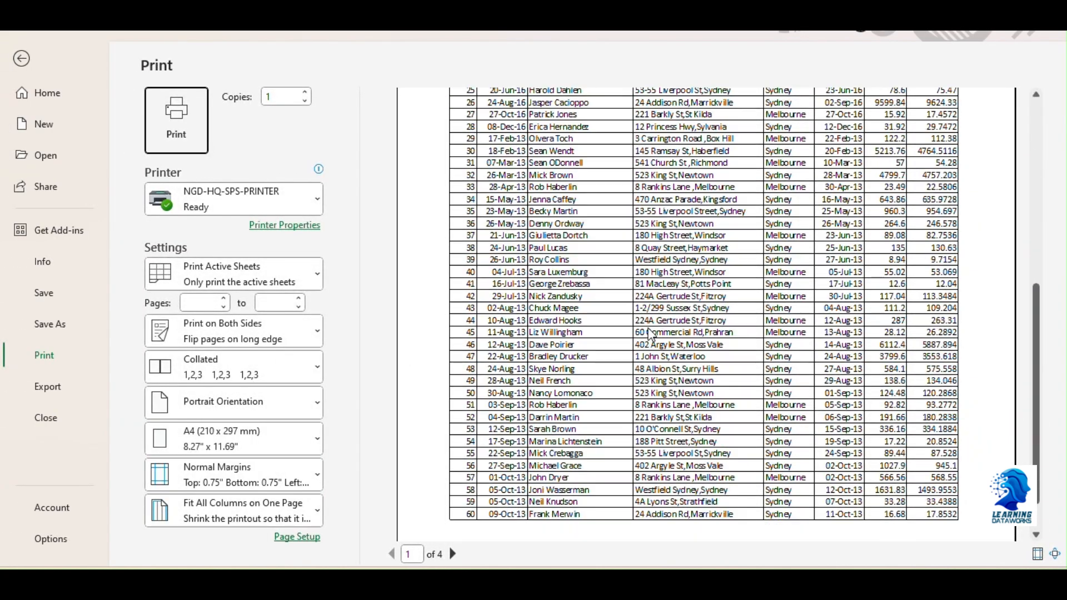
pyautogui.scroll(7, 656, 331)
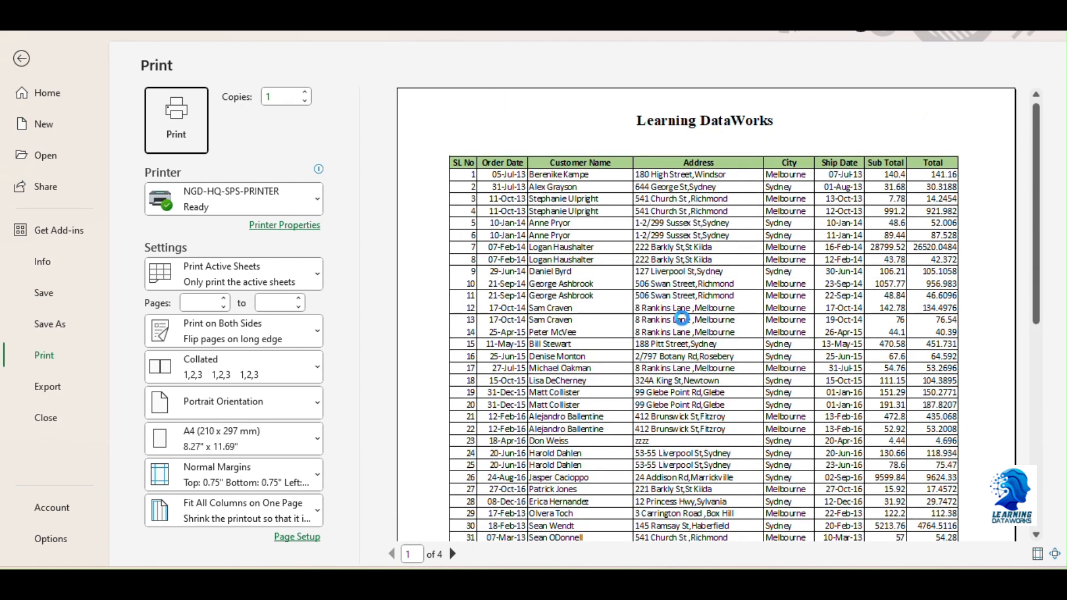
pyautogui.click(22, 59)
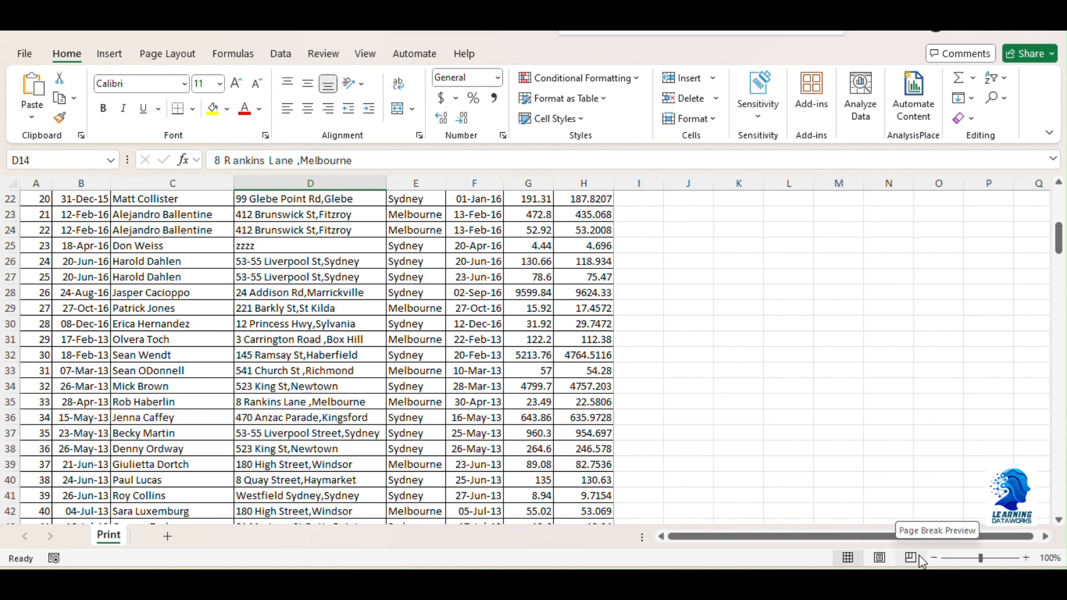
# Show the sheet in Page Layout view and add two line breaks after "Learning DataWorks" in the centre header
pyautogui.click(879, 558)
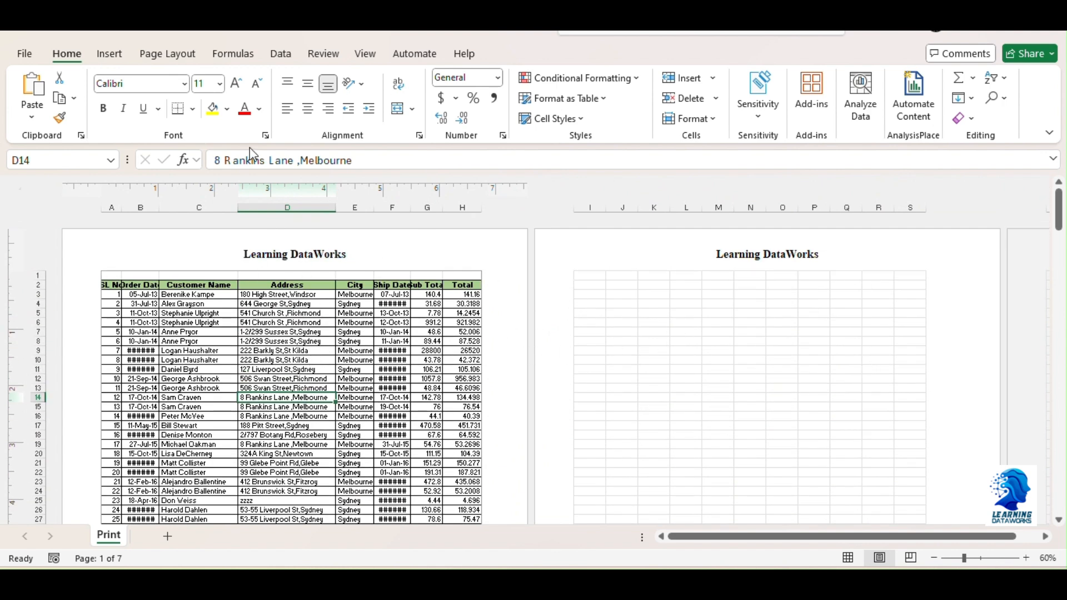
pyautogui.click(112, 59)
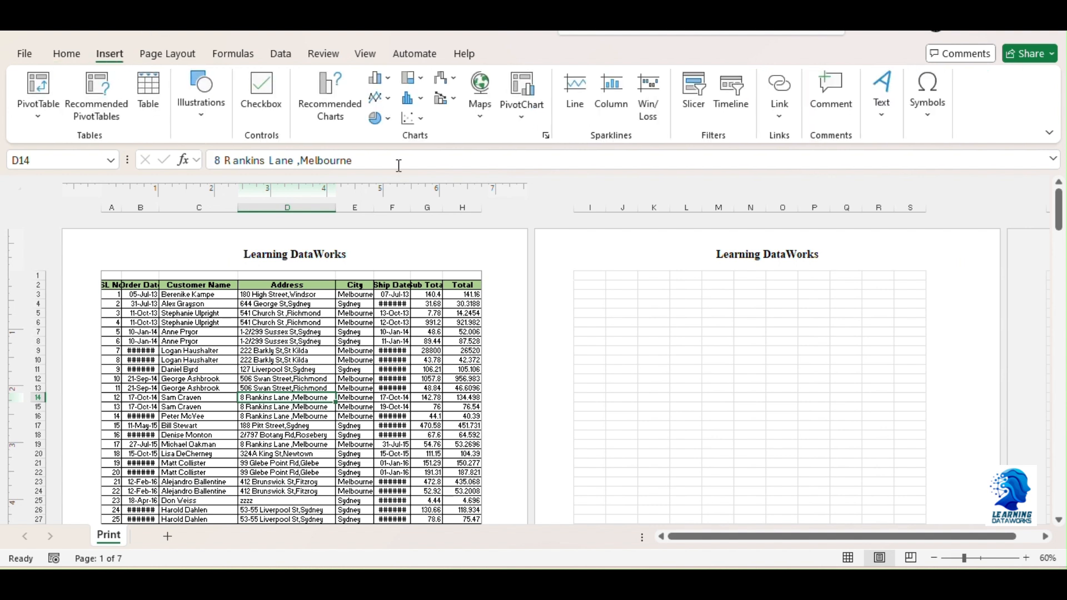
pyautogui.click(881, 122)
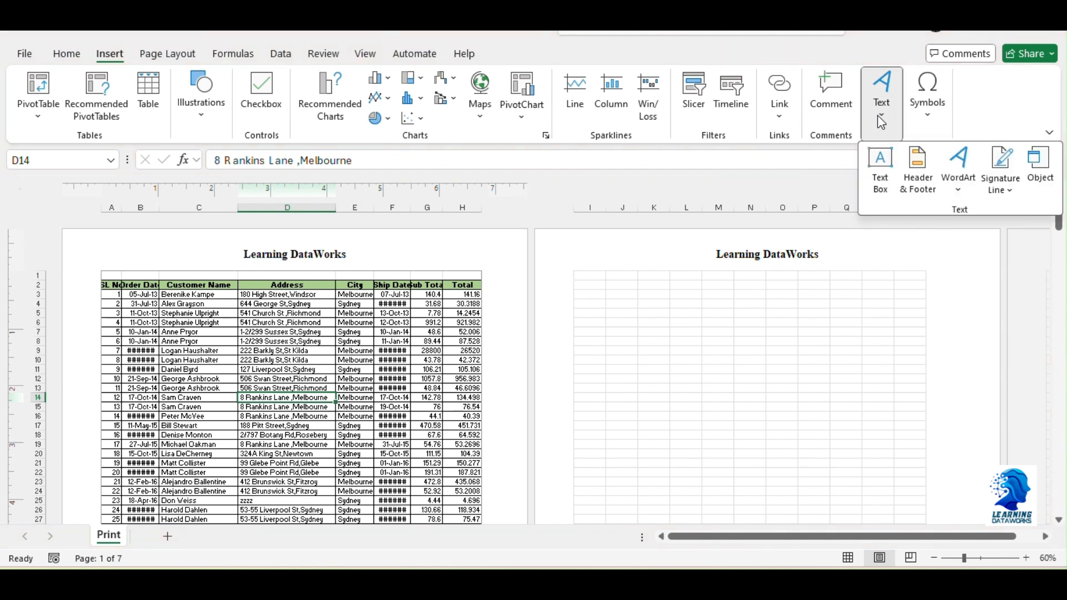
pyautogui.click(915, 198)
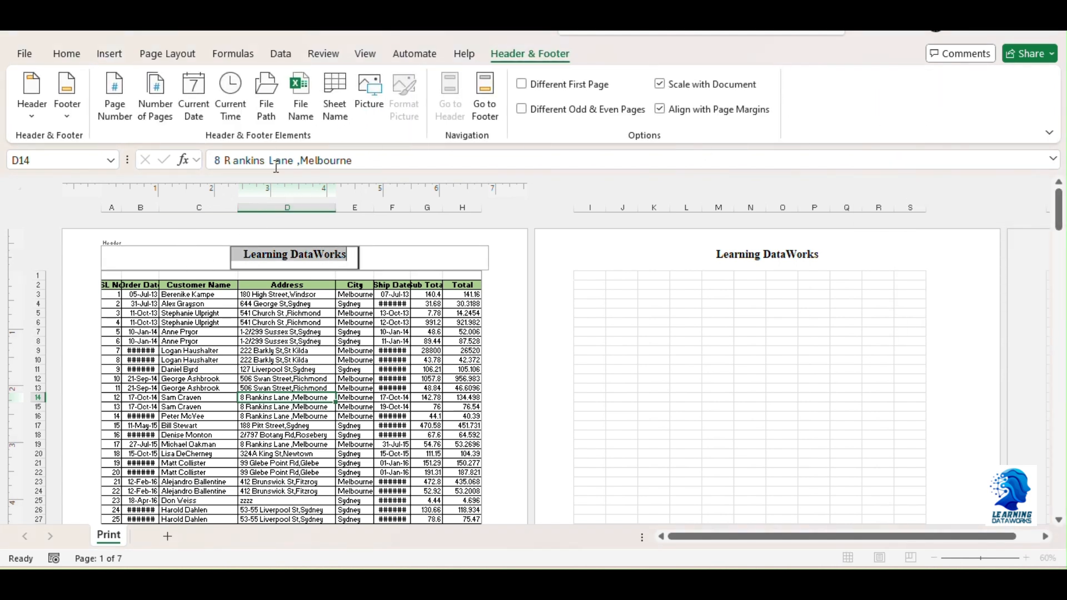
pyautogui.click(346, 257)
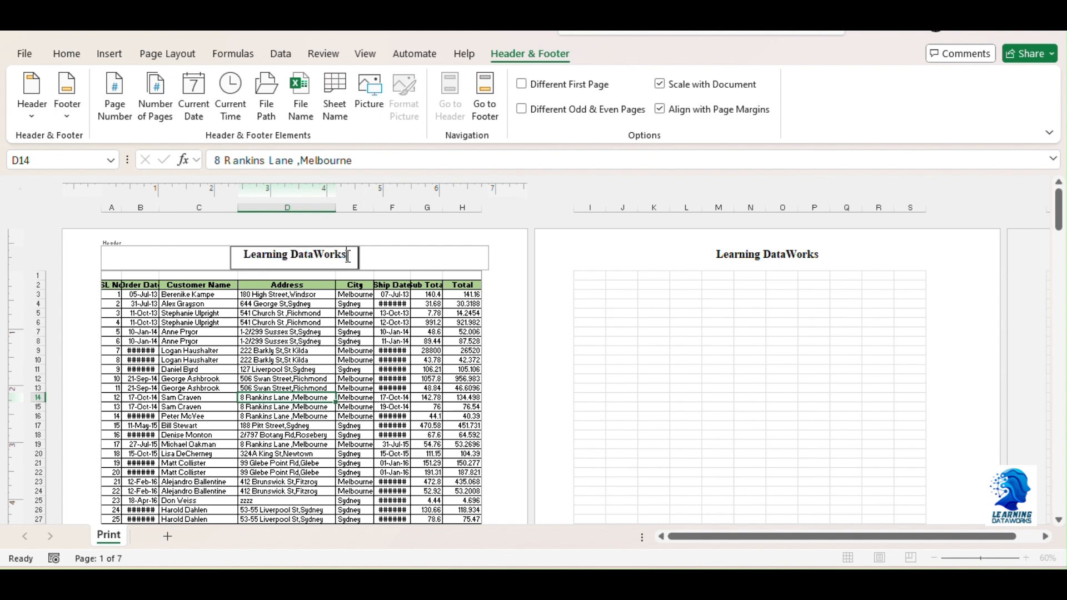
pyautogui.press('Return')
pyautogui.press('Return')
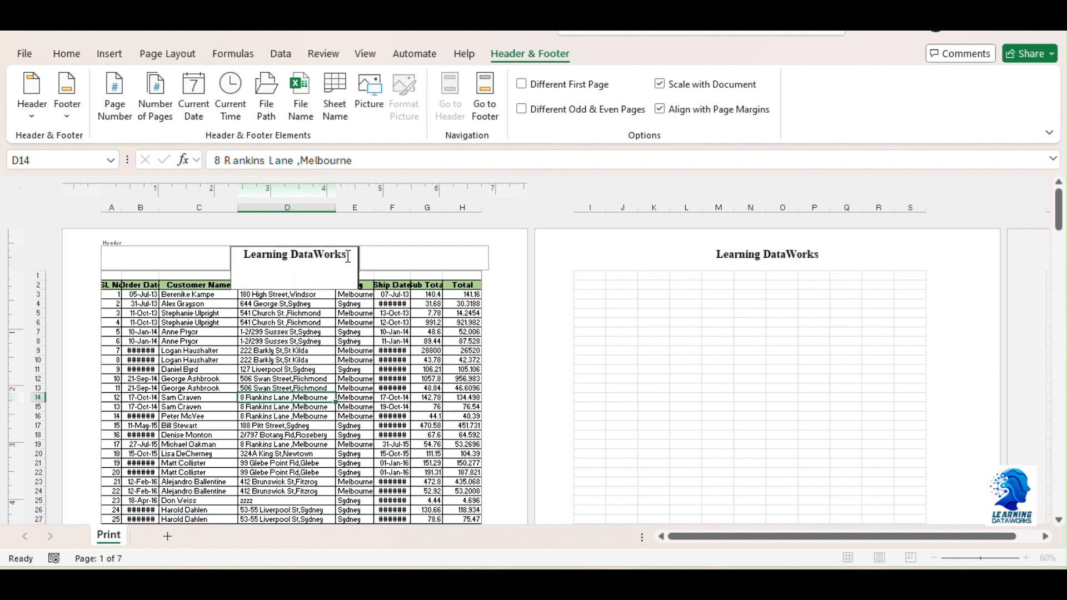
# Insert the Logo PNG file from the Learning DataWorks folder as a picture in the centre header
pyautogui.click(371, 104)
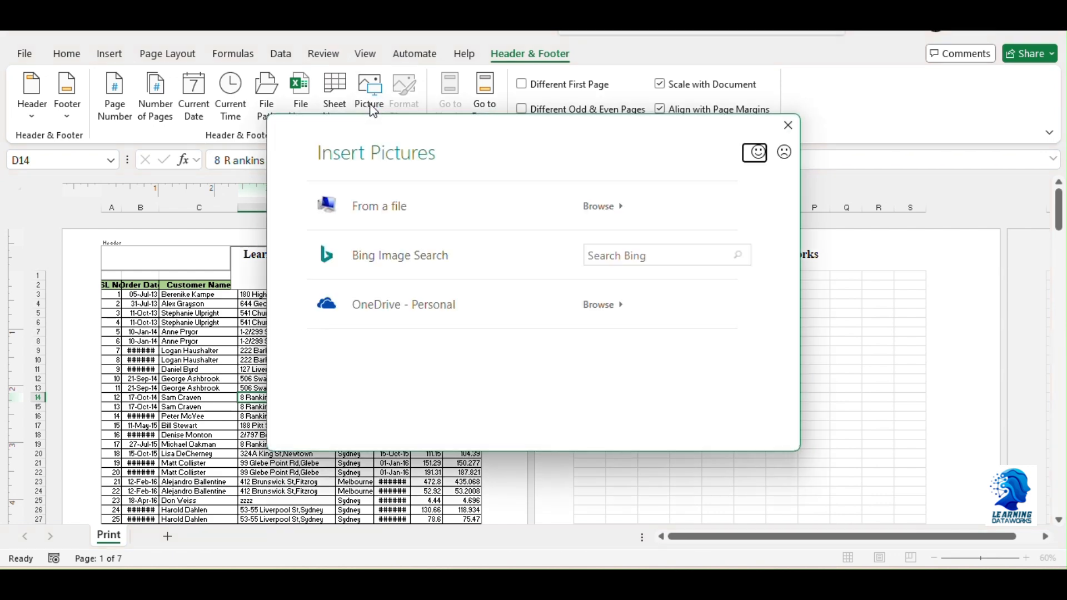
pyautogui.click(376, 220)
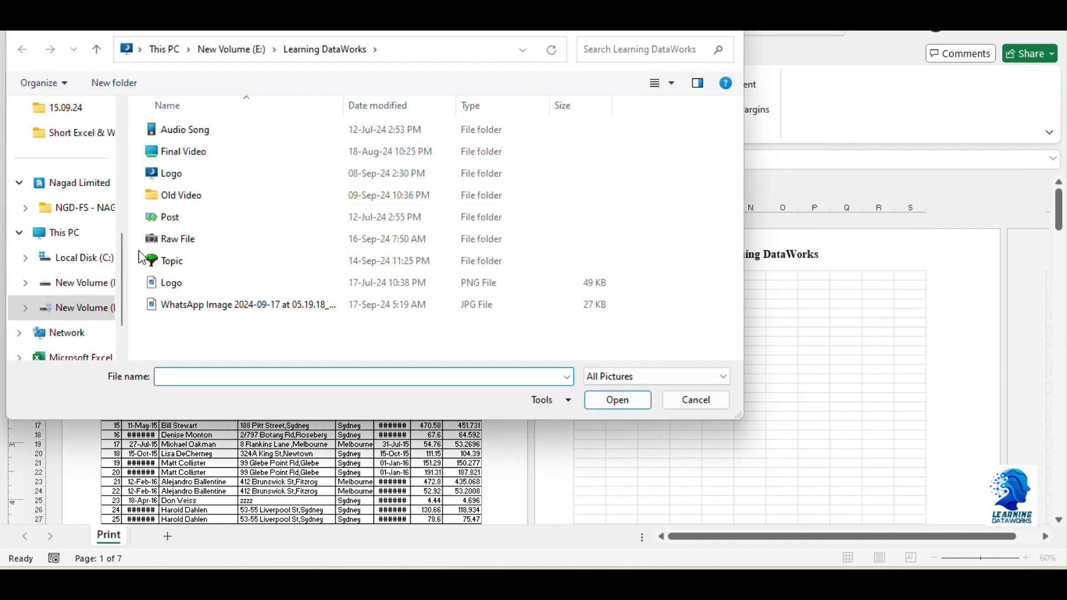
pyautogui.click(169, 283)
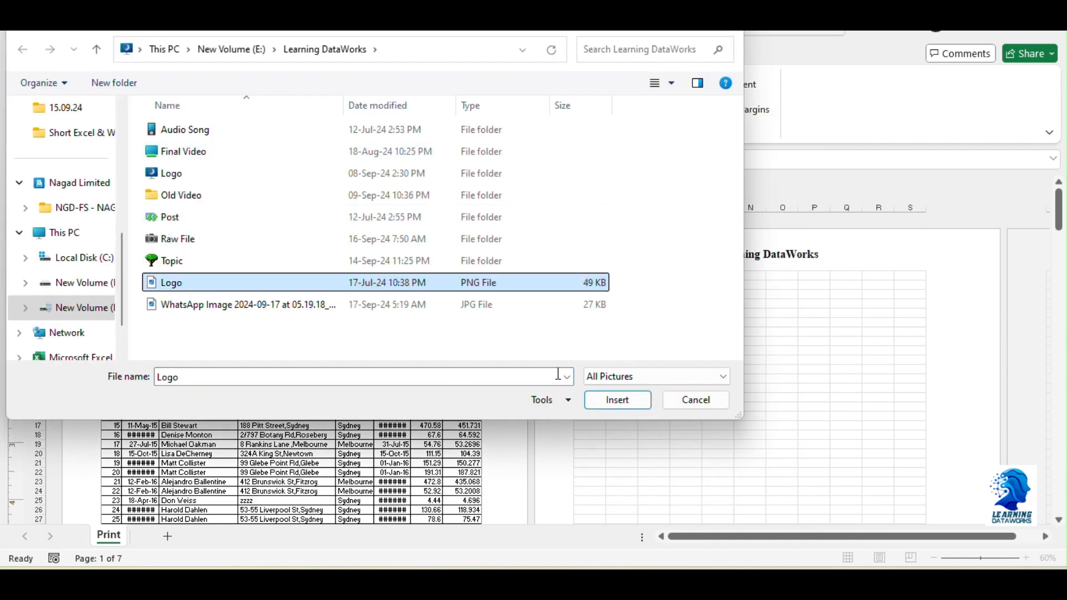
pyautogui.click(617, 400)
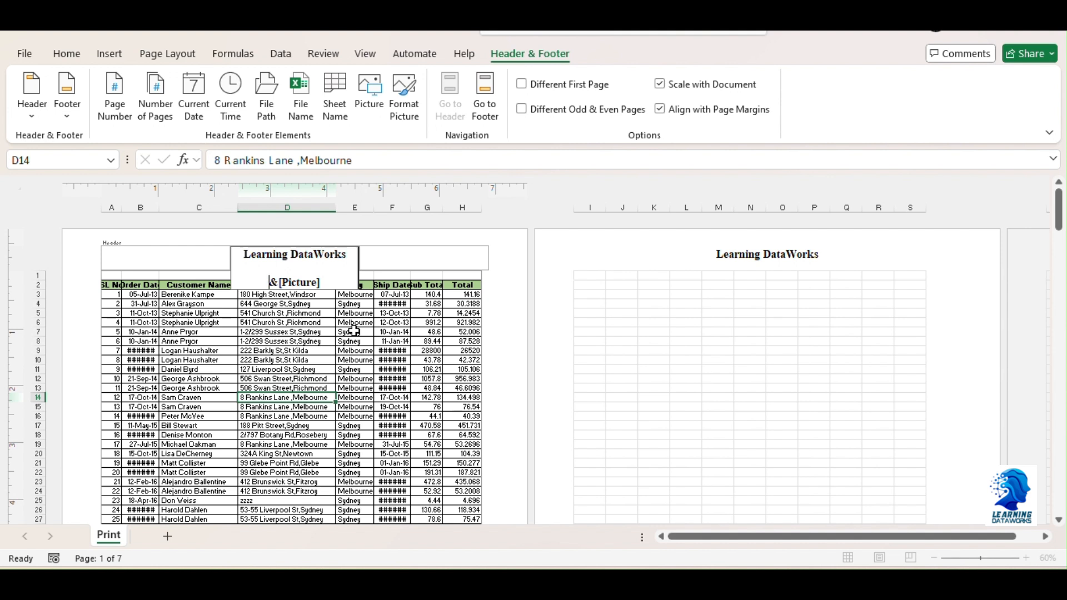
# Add blank lines above the header picture to shift it down over the table, and finish editing the header
pyautogui.press('Return')
pyautogui.press('Return')
pyautogui.press('Return')
pyautogui.press('Return')
pyautogui.press('Return')
pyautogui.press('Return')
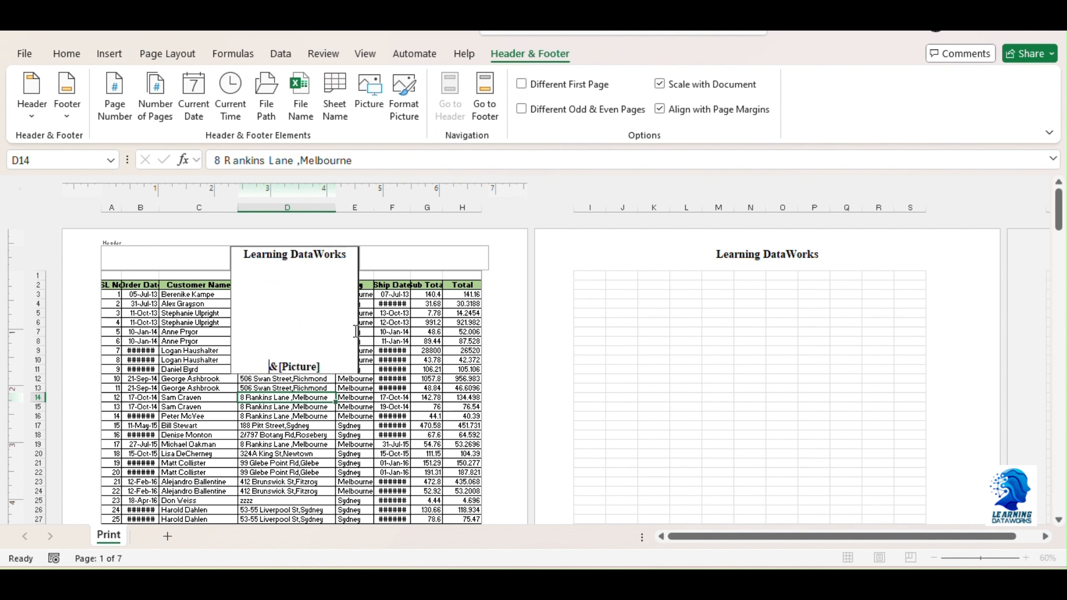
pyautogui.press('Return')
pyautogui.press('Return')
pyautogui.press('Return')
pyautogui.press('Return')
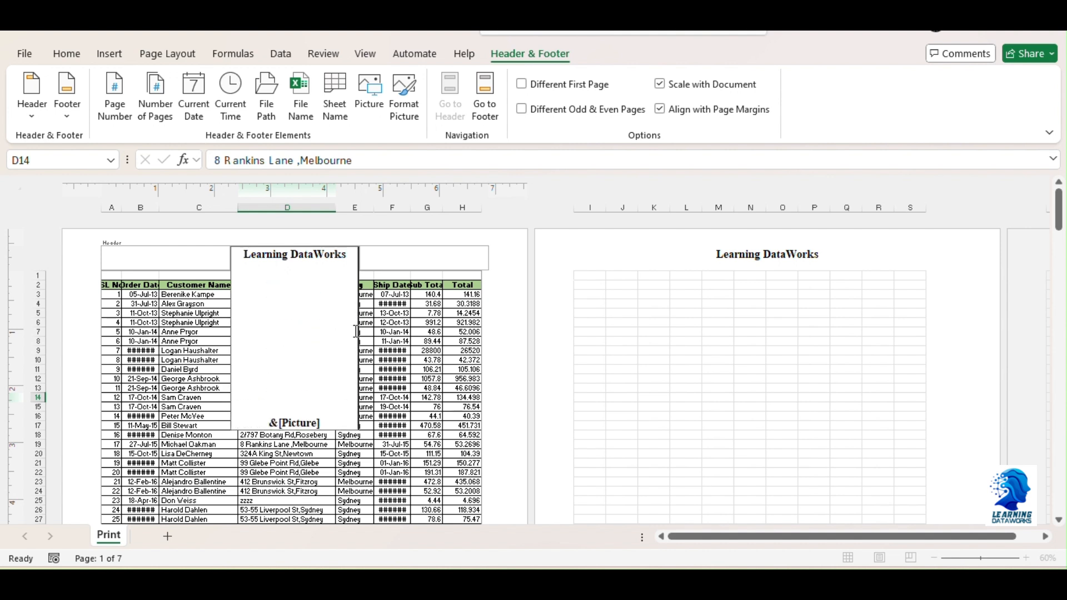
pyautogui.press('Return')
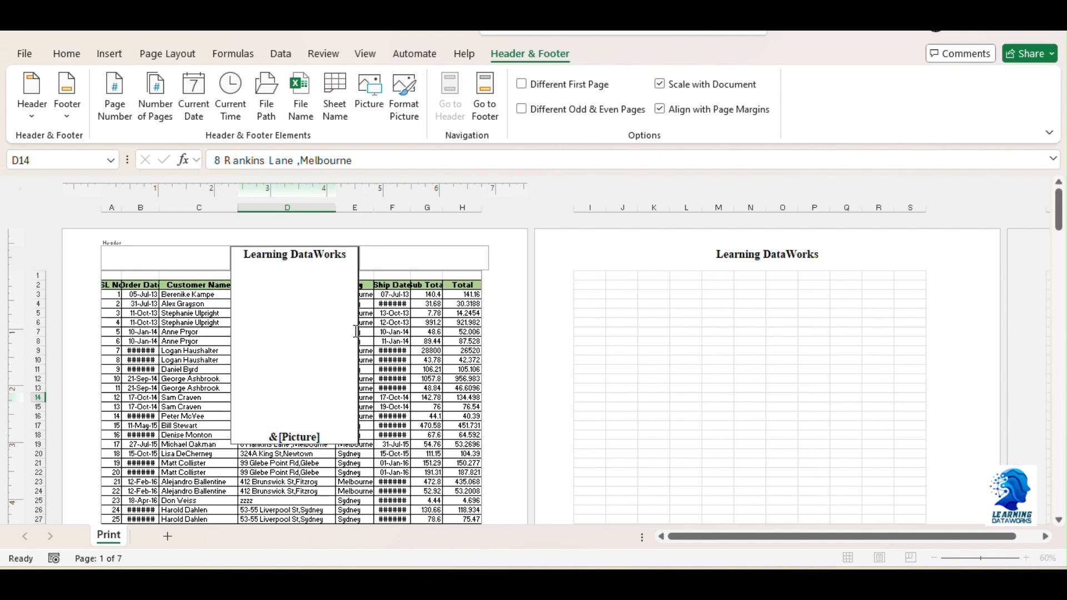
pyautogui.click(422, 332)
# Check the logo watermark's placement on the page layout and in the print preview, then return to the sheet
pyautogui.scroll(-10, 423, 333)
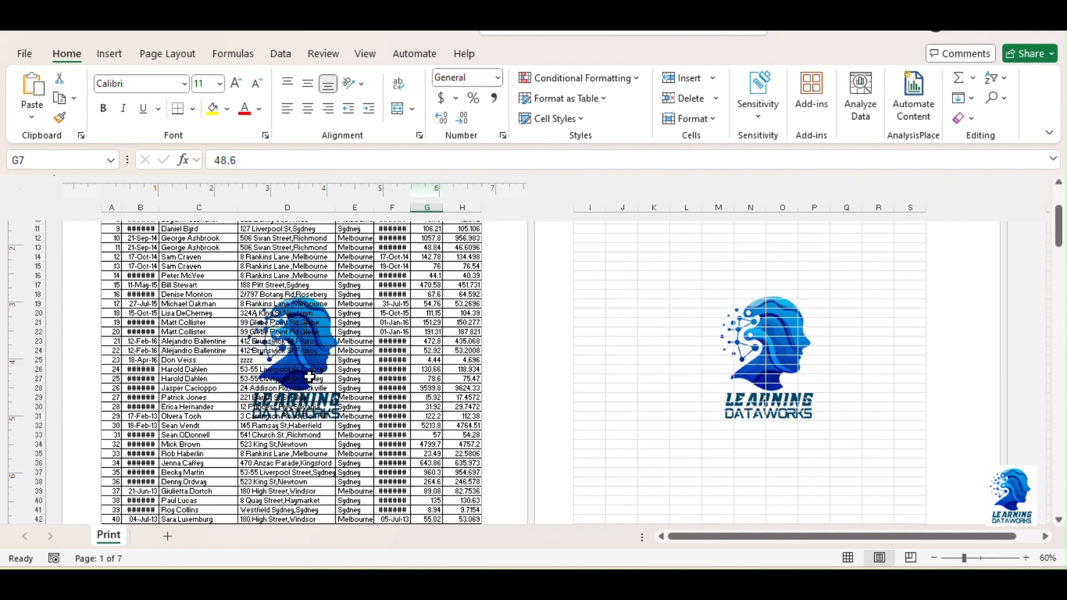
pyautogui.scroll(9, 300, 383)
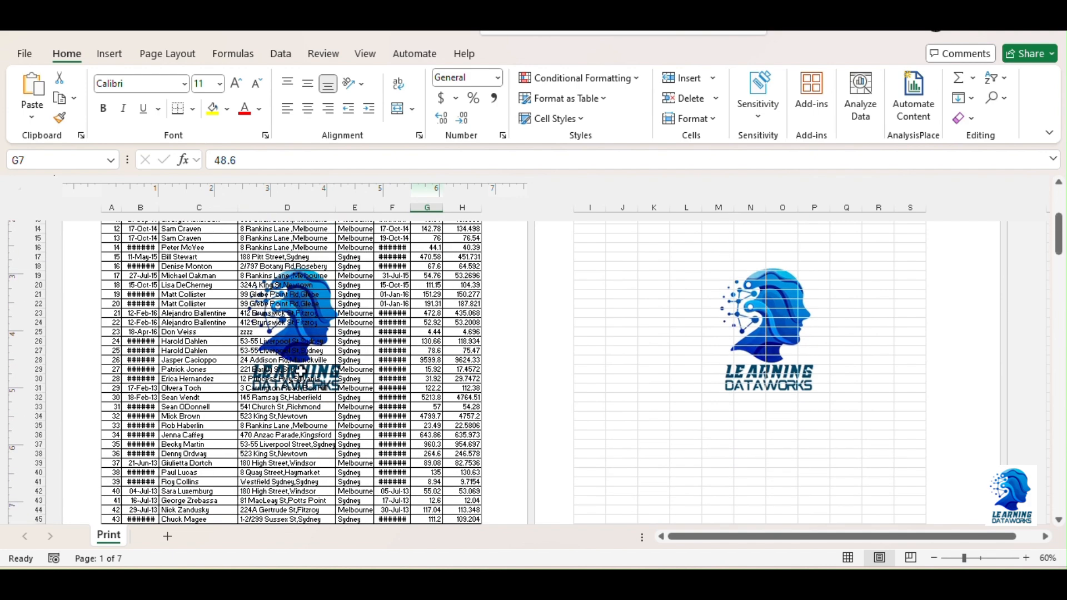
pyautogui.scroll(3, 322, 374)
pyautogui.scroll(-2, 317, 376)
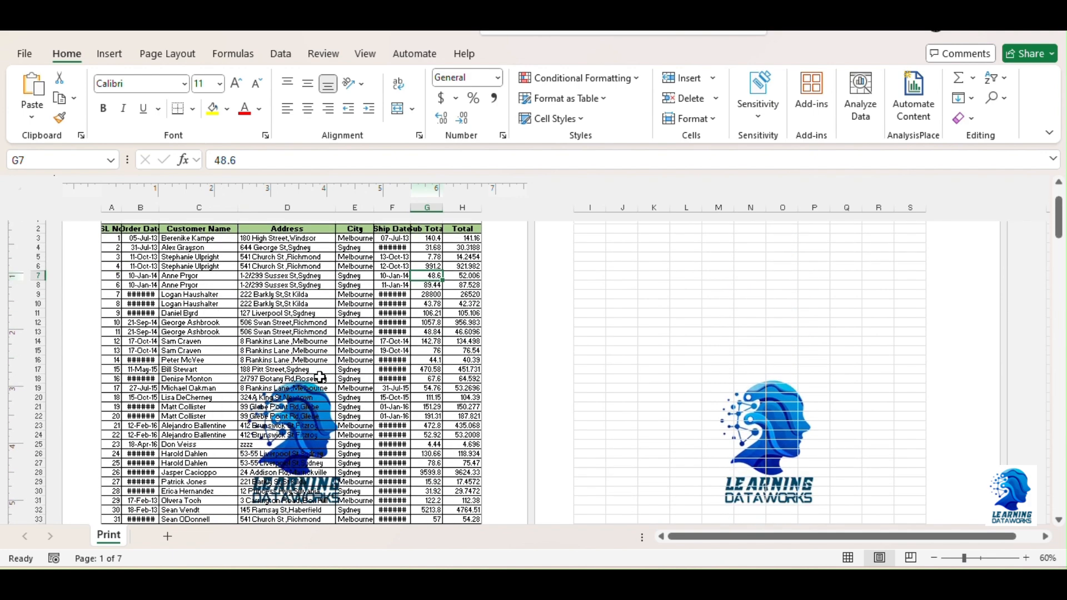
pyautogui.hotkey('ctrl', 'p')
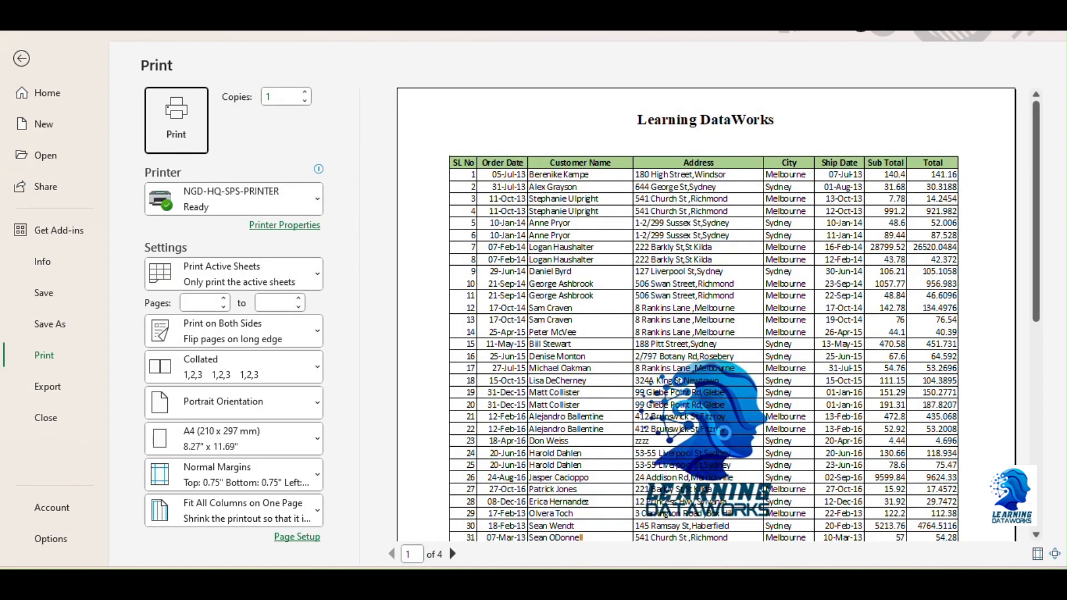
pyautogui.scroll(-4, 724, 432)
pyautogui.scroll(-6, 736, 425)
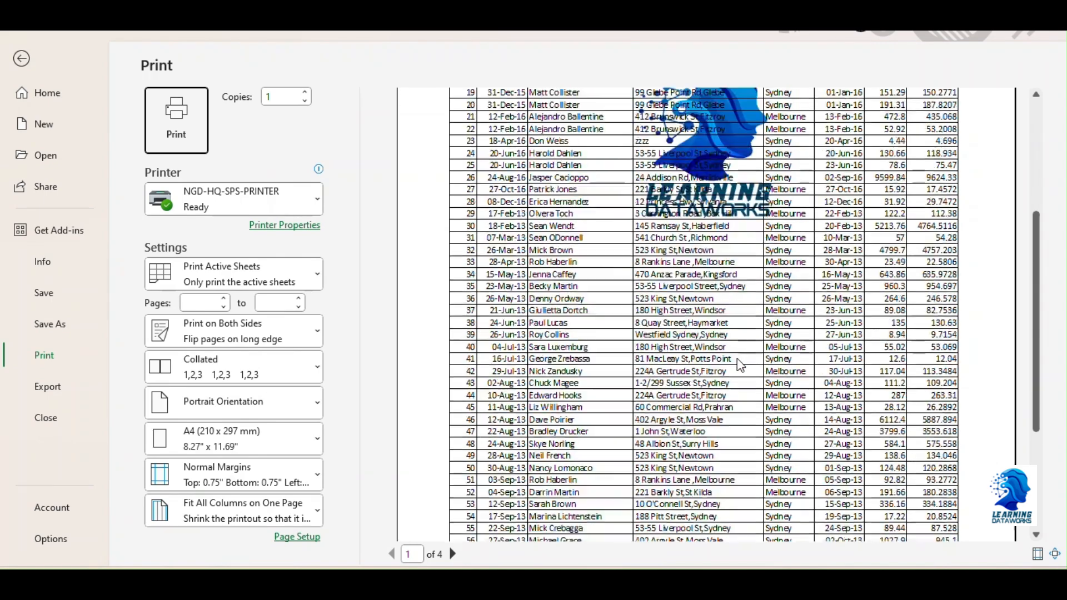
pyautogui.scroll(8, 739, 364)
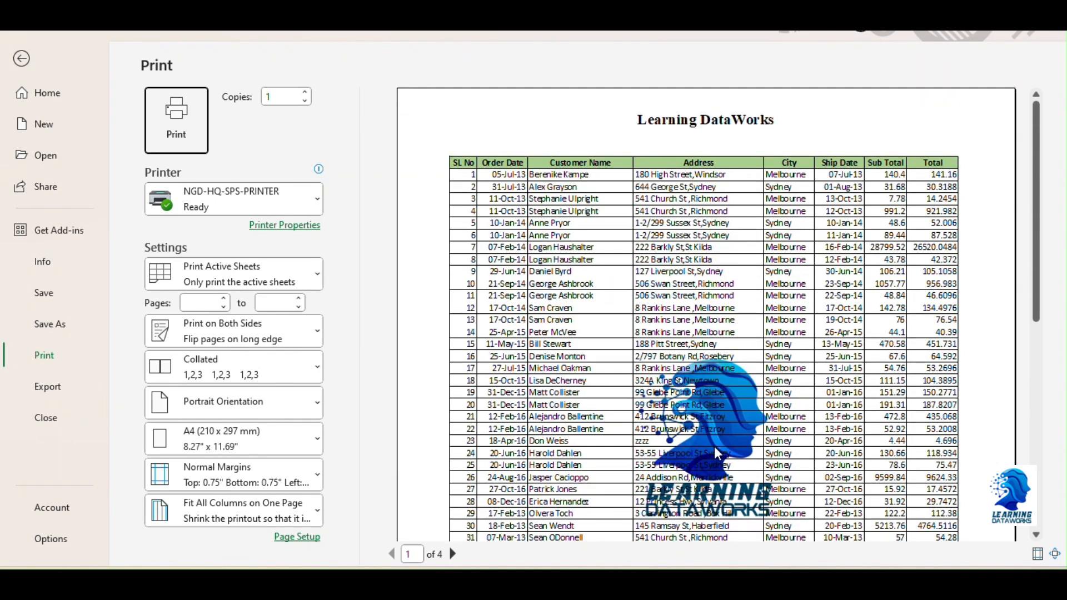
pyautogui.scroll(-4, 639, 423)
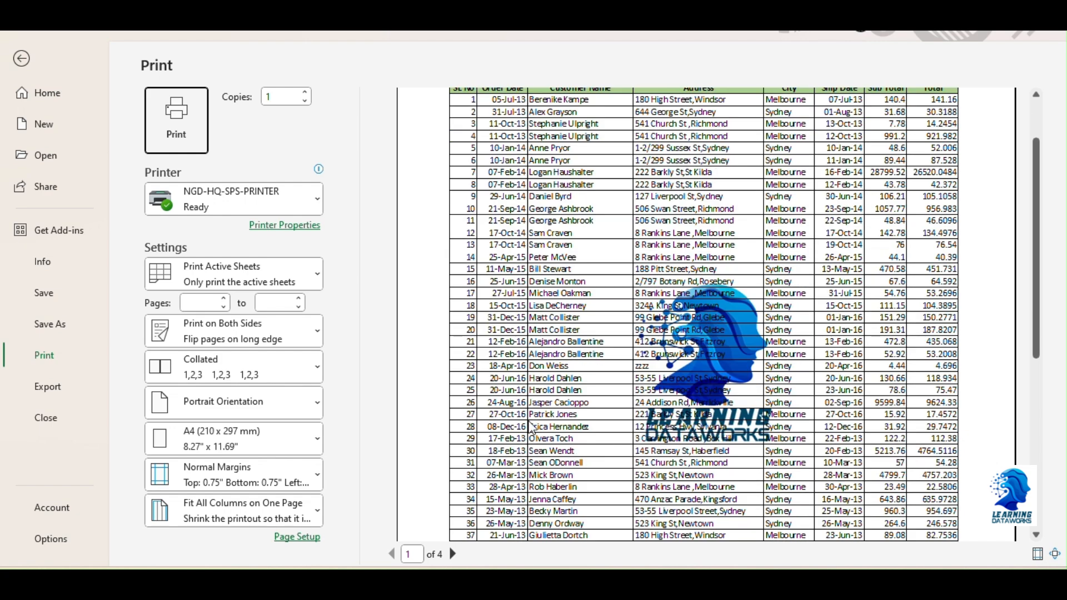
pyautogui.click(28, 62)
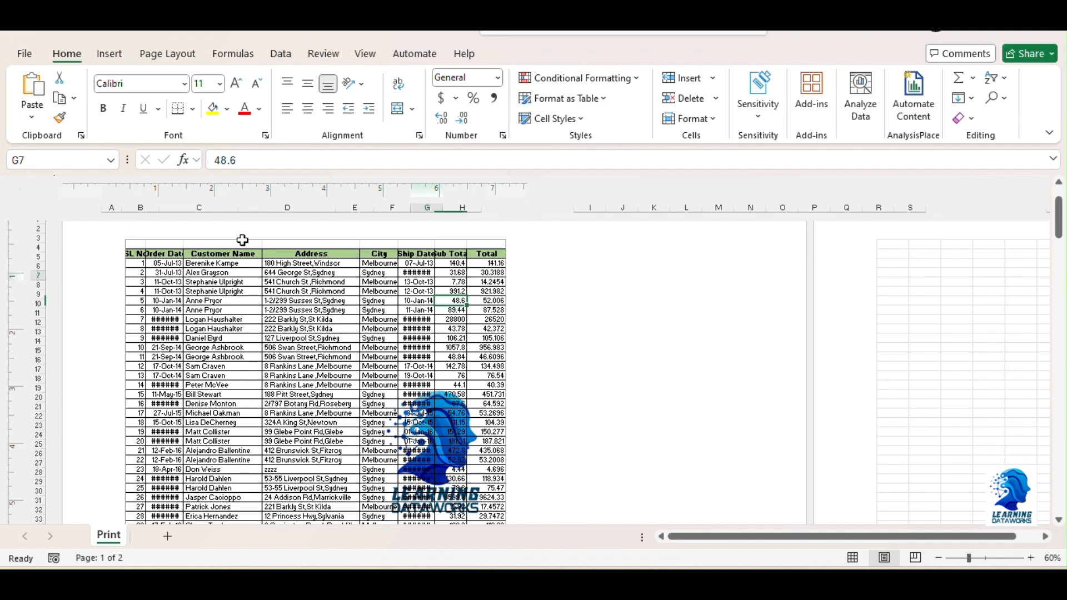
# Reopen the centre header for editing and open the format settings of its logo picture
pyautogui.scroll(-8, 321, 412)
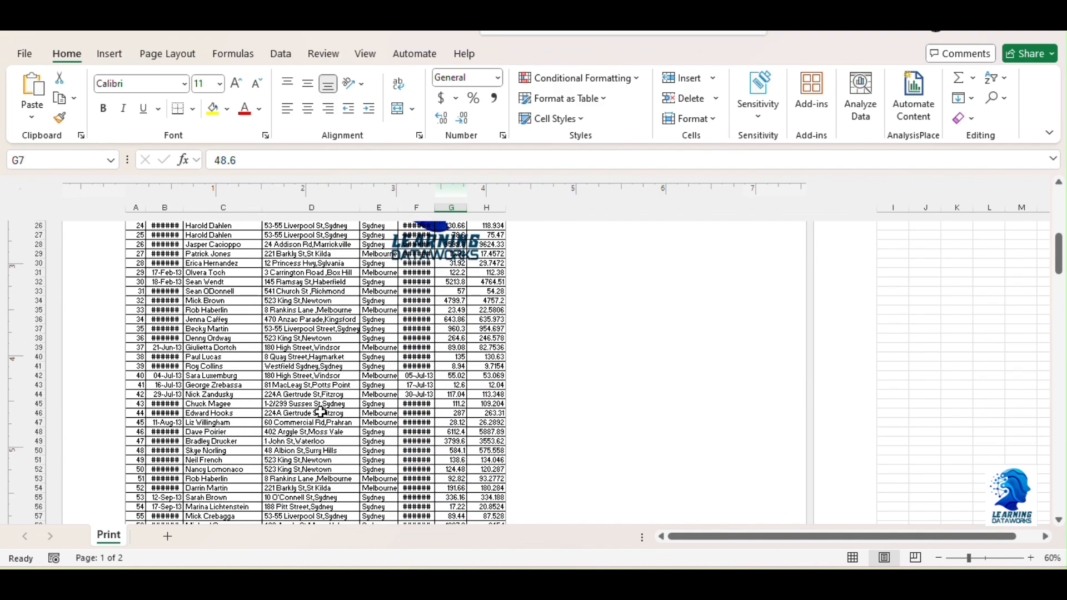
pyautogui.scroll(8, 320, 411)
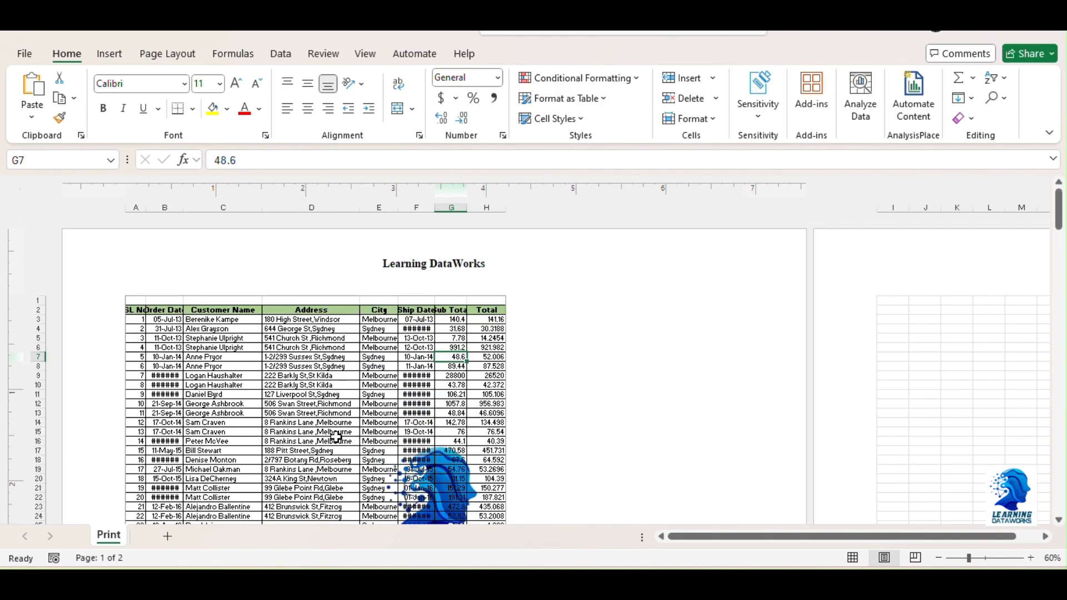
pyautogui.scroll(-1, 331, 404)
pyautogui.click(109, 55)
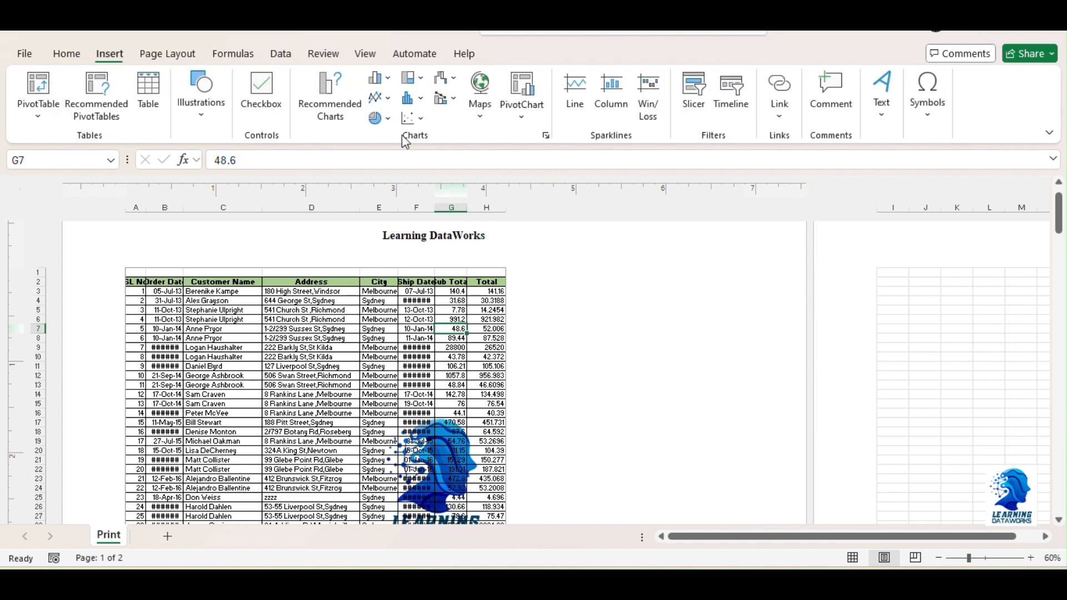
pyautogui.click(876, 110)
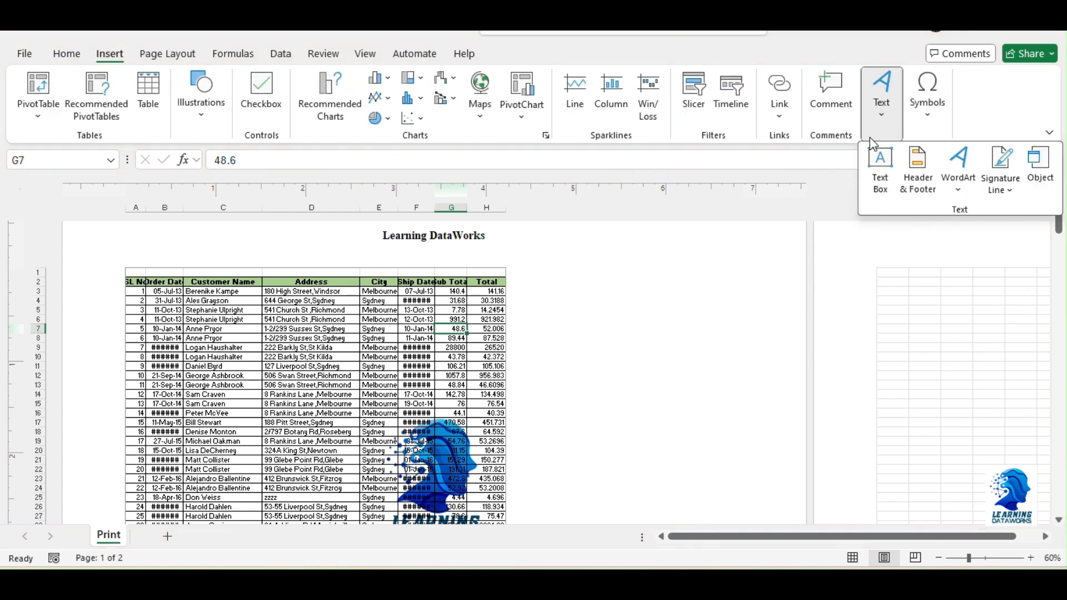
pyautogui.click(918, 183)
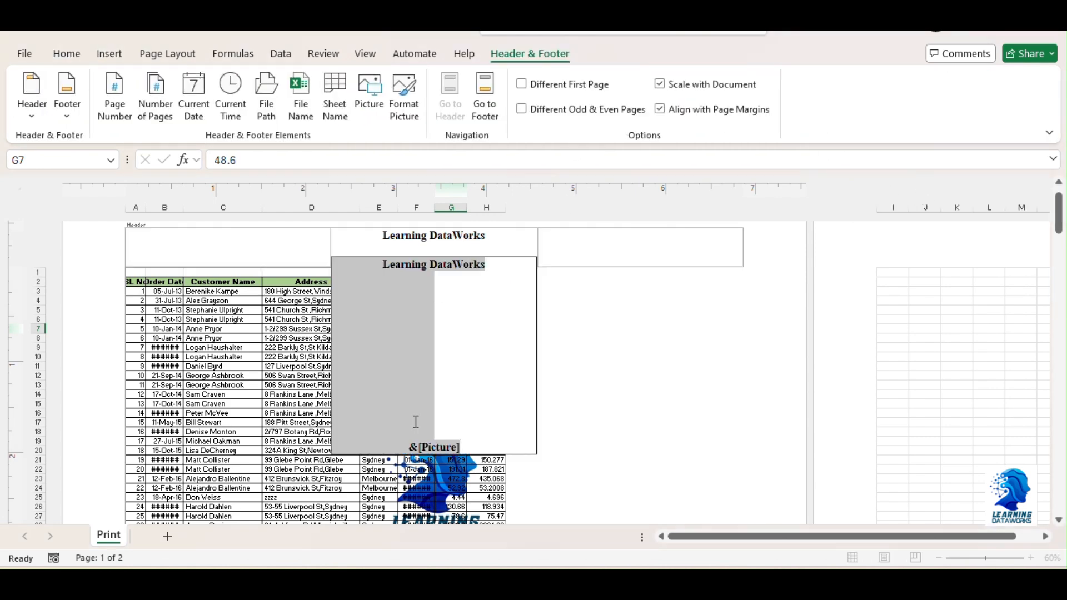
pyautogui.click(463, 443)
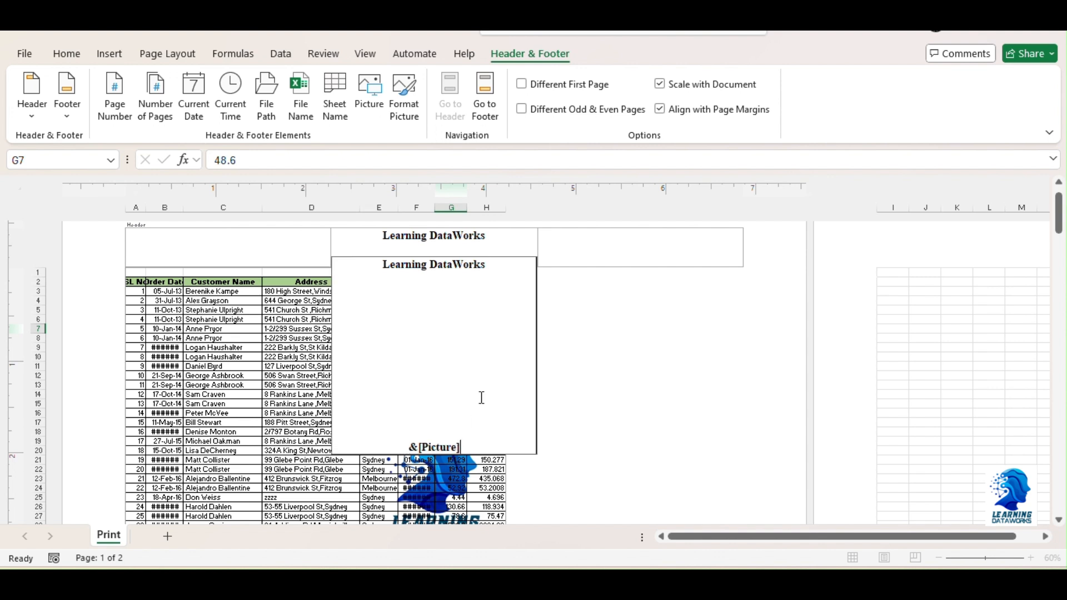
pyautogui.click(410, 118)
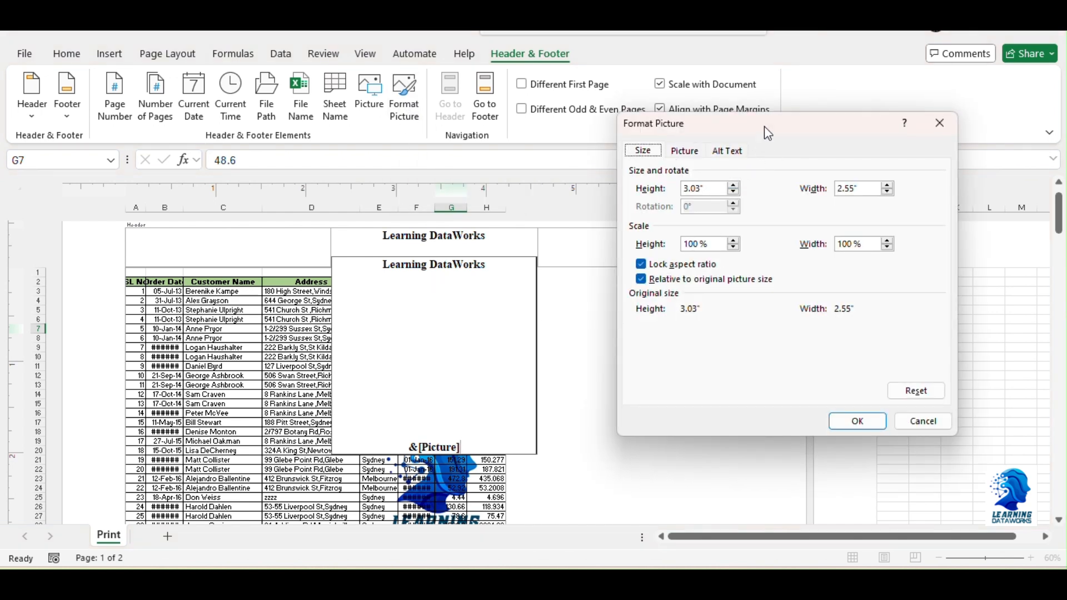
pyautogui.moveTo(765, 126); pyautogui.dragTo(712, 132)
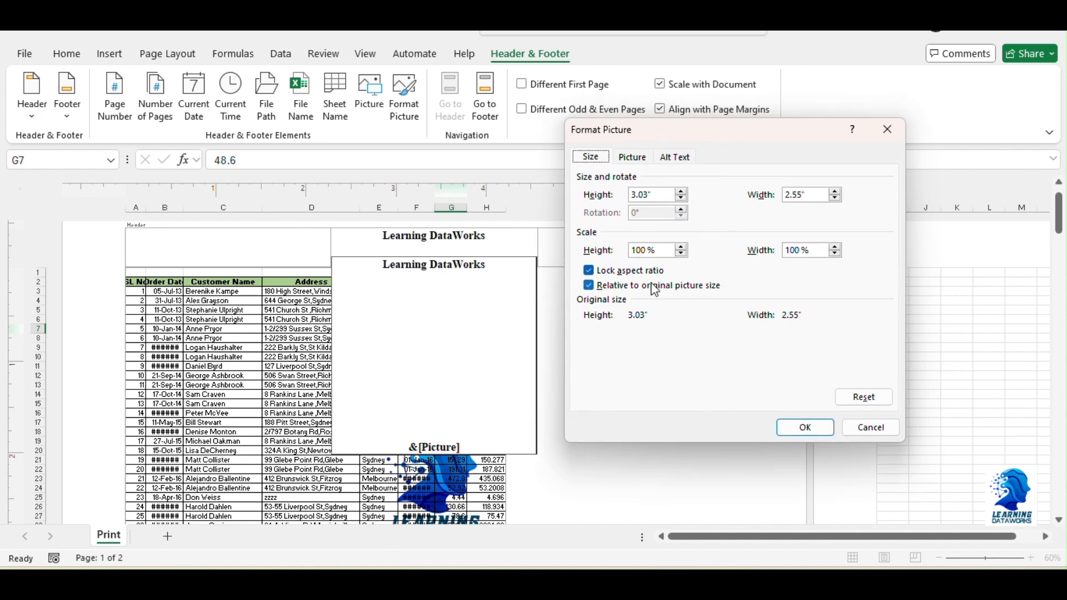
# Keep the header picture's colour on Automatic, raise its brightness to fade the logo to a light tint, and apply the formatting
pyautogui.click(640, 160)
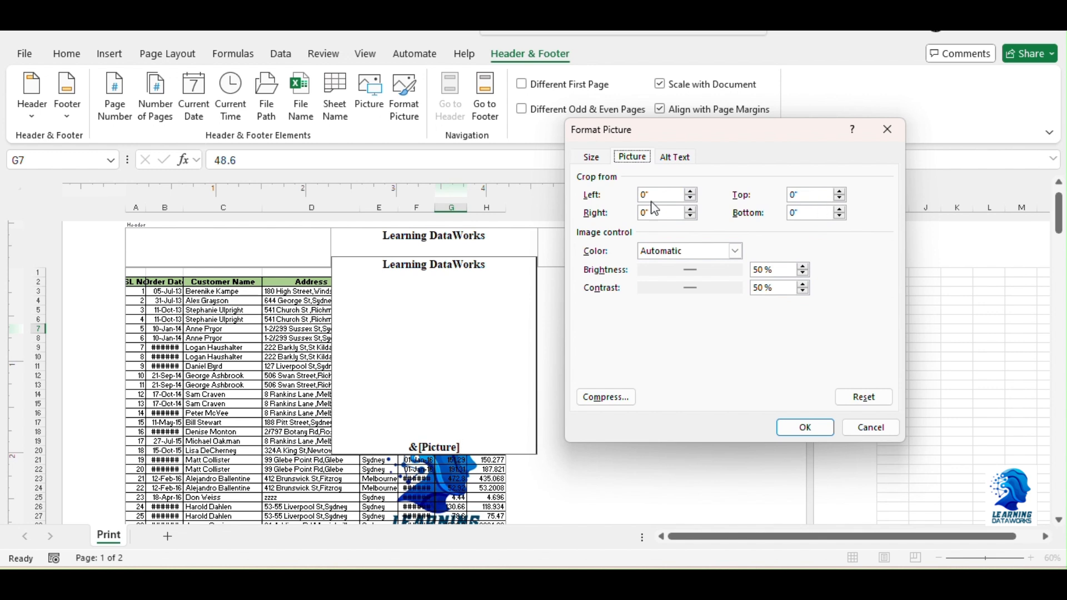
pyautogui.click(736, 251)
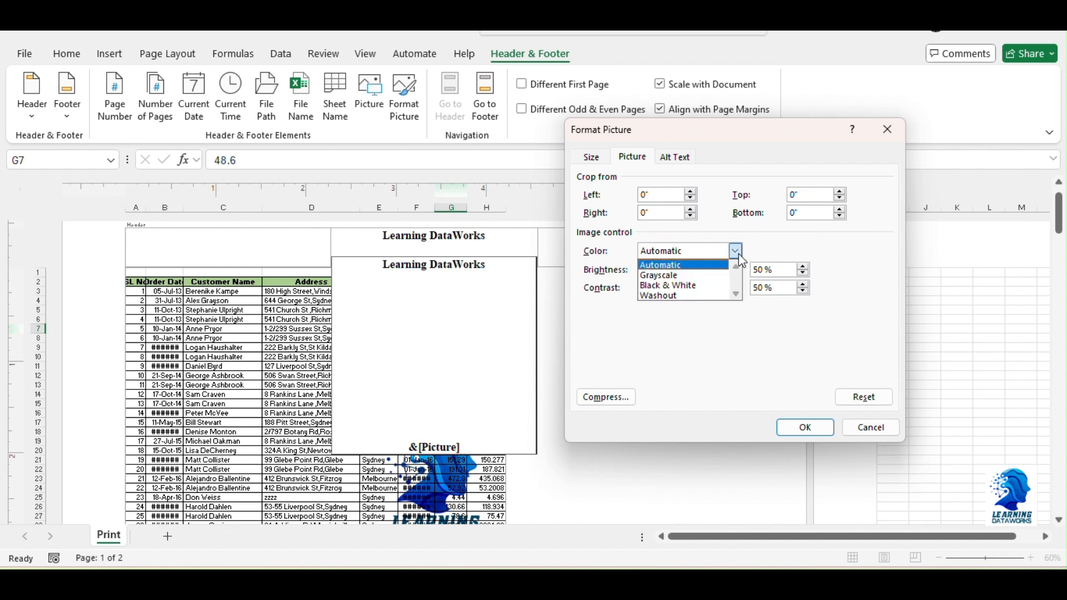
pyautogui.click(735, 251)
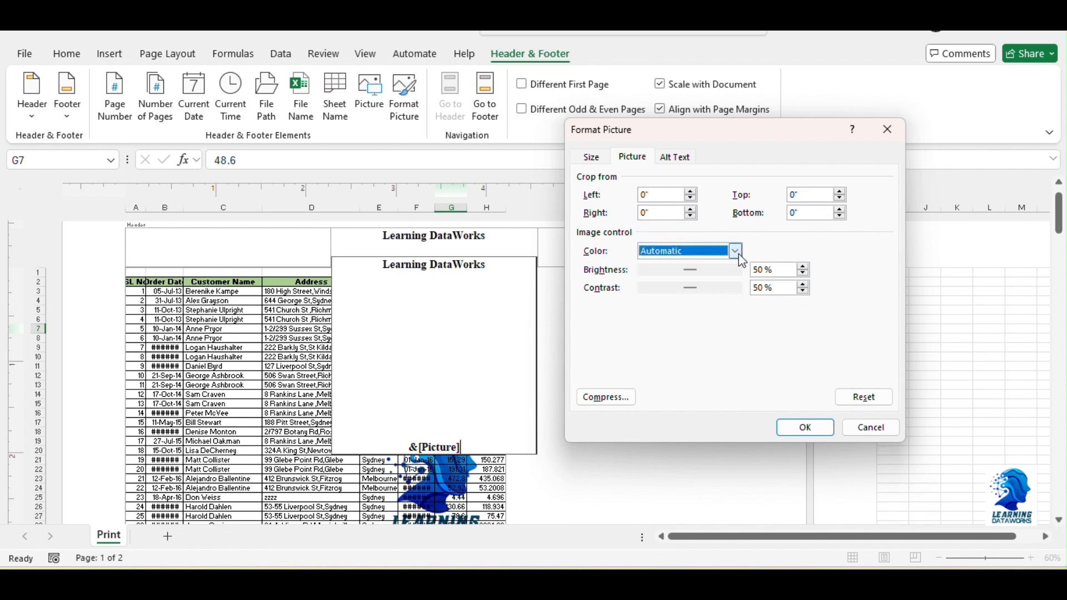
pyautogui.click(802, 266)
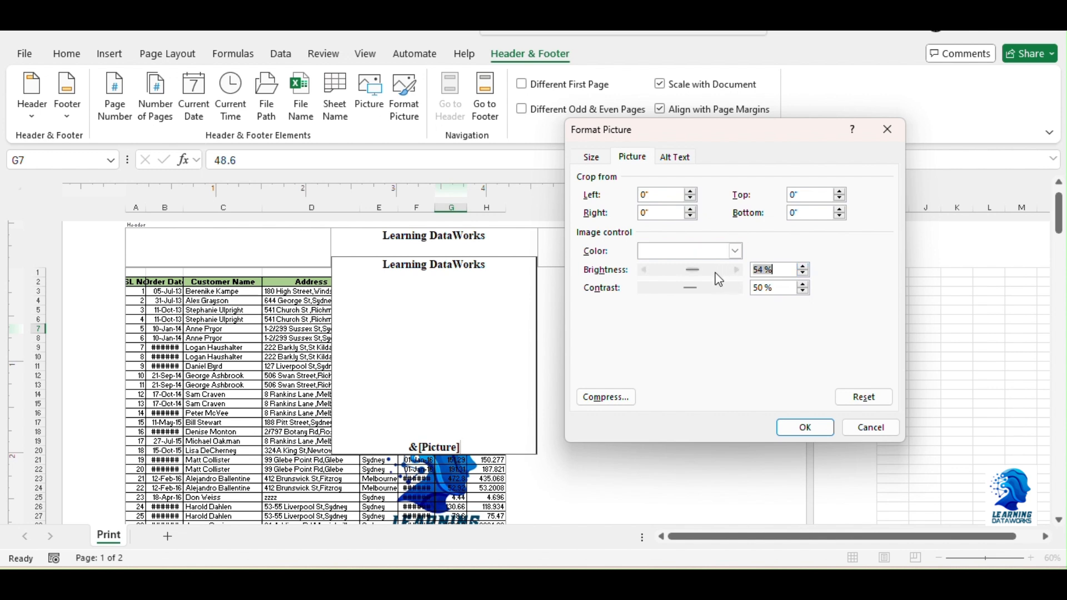
pyautogui.moveTo(699, 269); pyautogui.dragTo(724, 269)
pyautogui.click(803, 279)
pyautogui.click(805, 428)
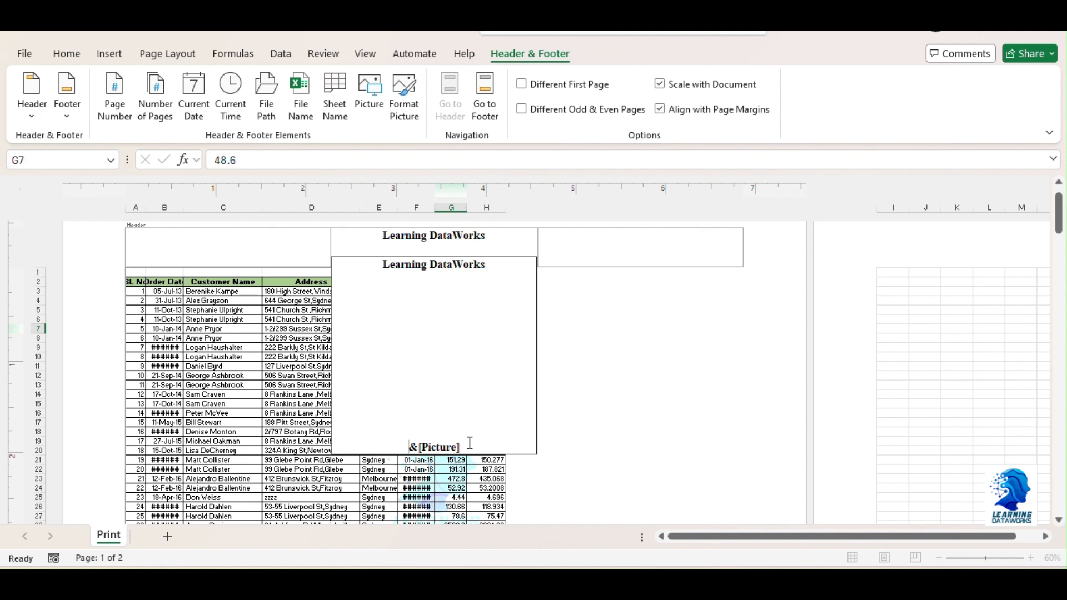
# Add three blank lines above the header picture to lower the watermark, and finish editing the header
pyautogui.press('Return')
pyautogui.press('Return')
pyautogui.press('Return')
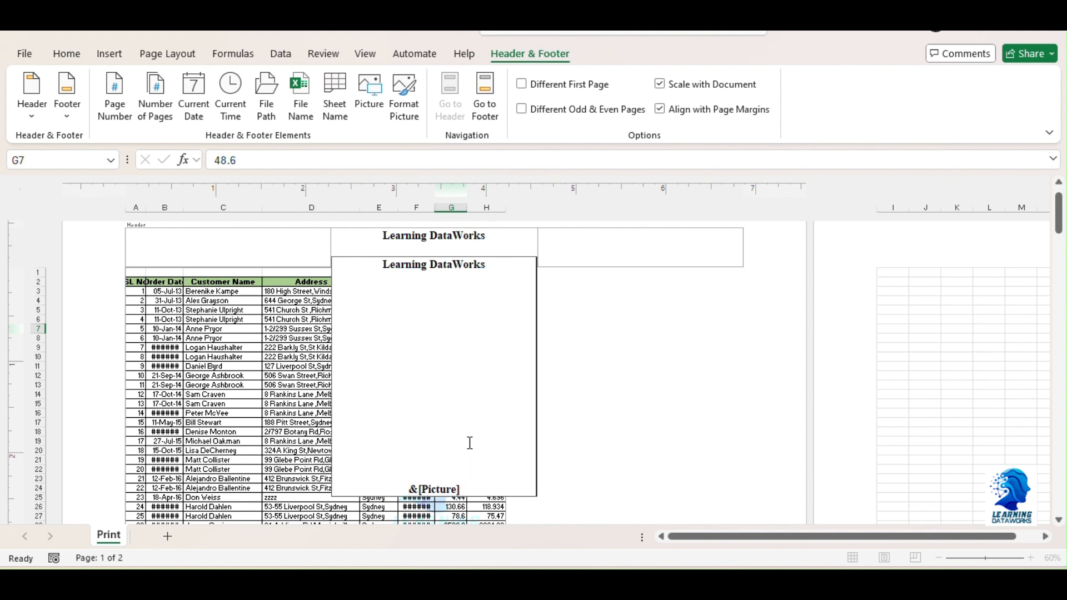
pyautogui.click(578, 363)
# Check the faded watermark behind the table in the page layout and the print preview, then return to the sheet
pyautogui.scroll(-5, 577, 361)
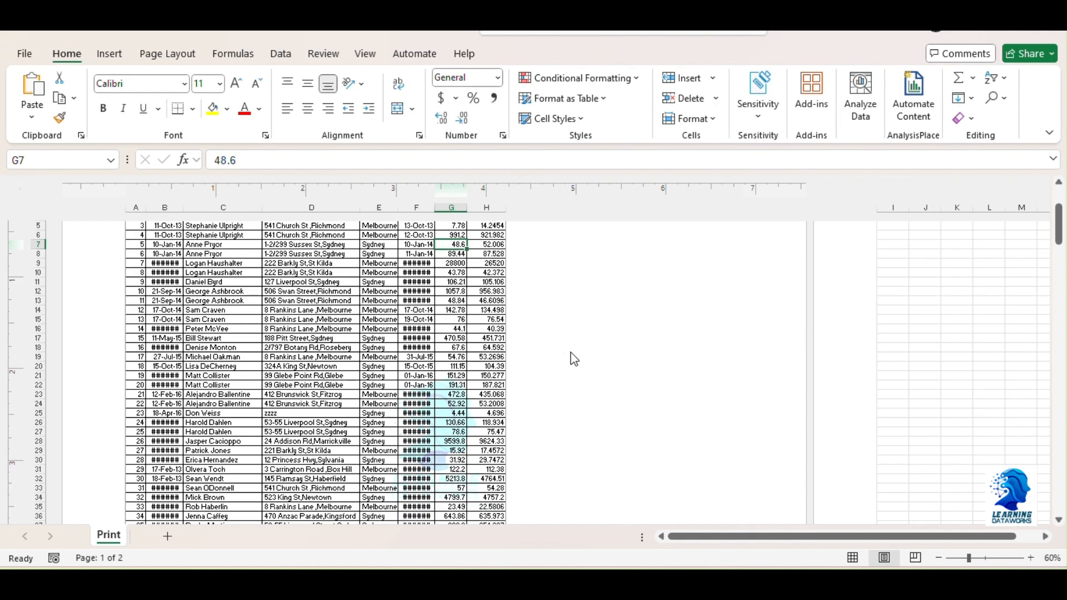
pyautogui.scroll(-2, 573, 355)
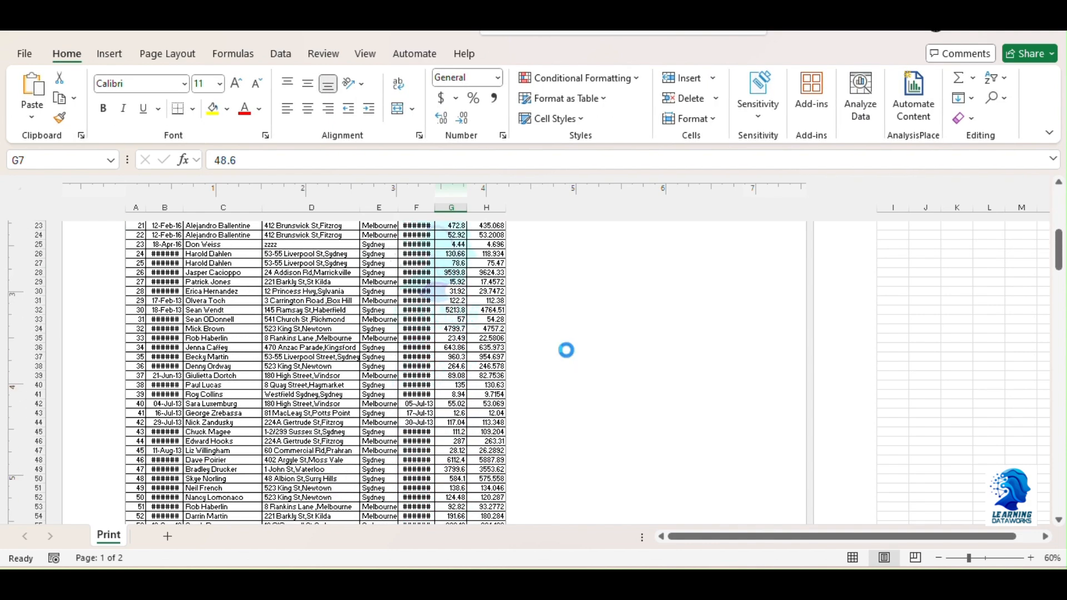
pyautogui.hotkey('ctrl', 'p')
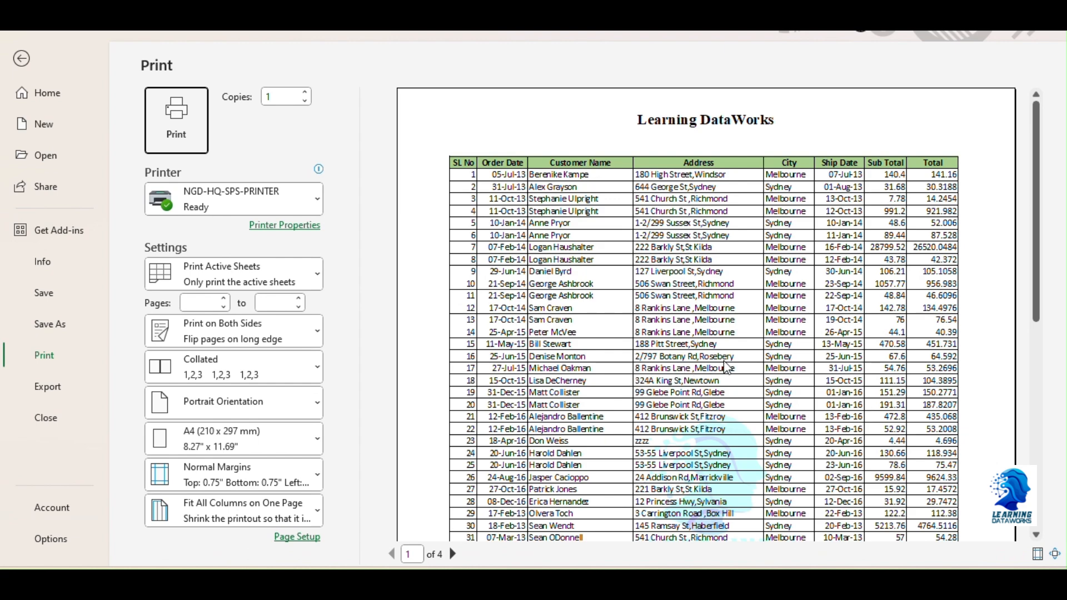
pyautogui.scroll(-3, 753, 469)
pyautogui.scroll(-4, 752, 375)
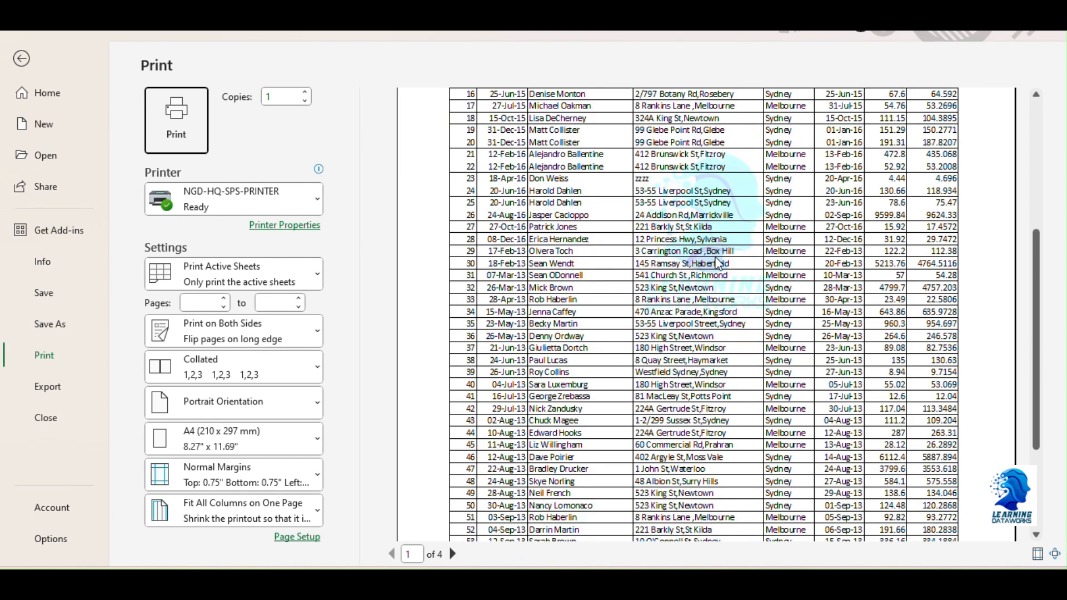
pyautogui.scroll(6, 734, 305)
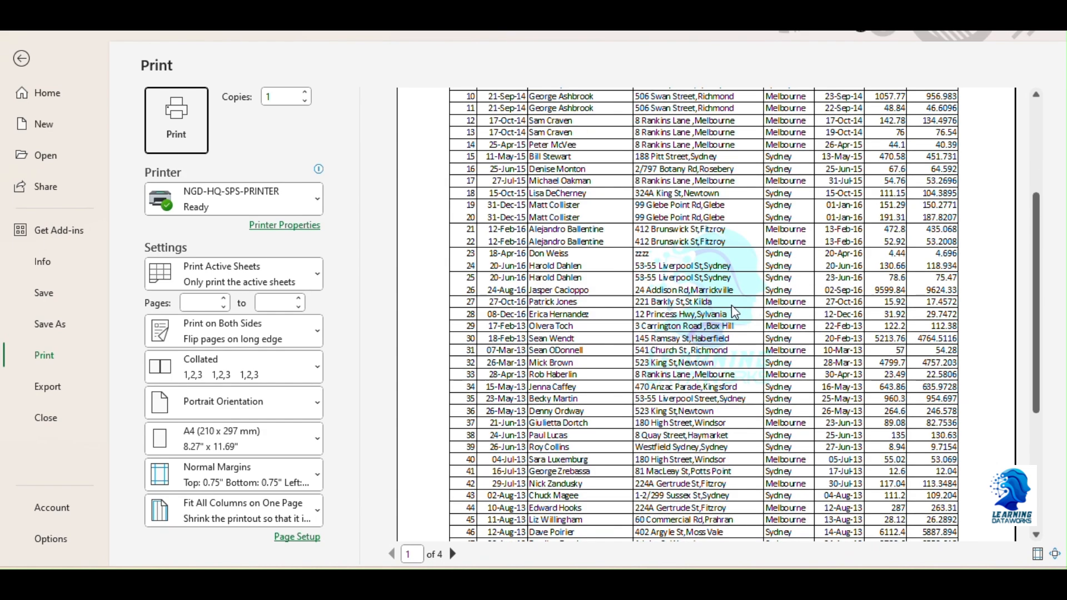
pyautogui.scroll(1, 717, 364)
pyautogui.scroll(-2, 715, 361)
pyautogui.scroll(-2, 615, 309)
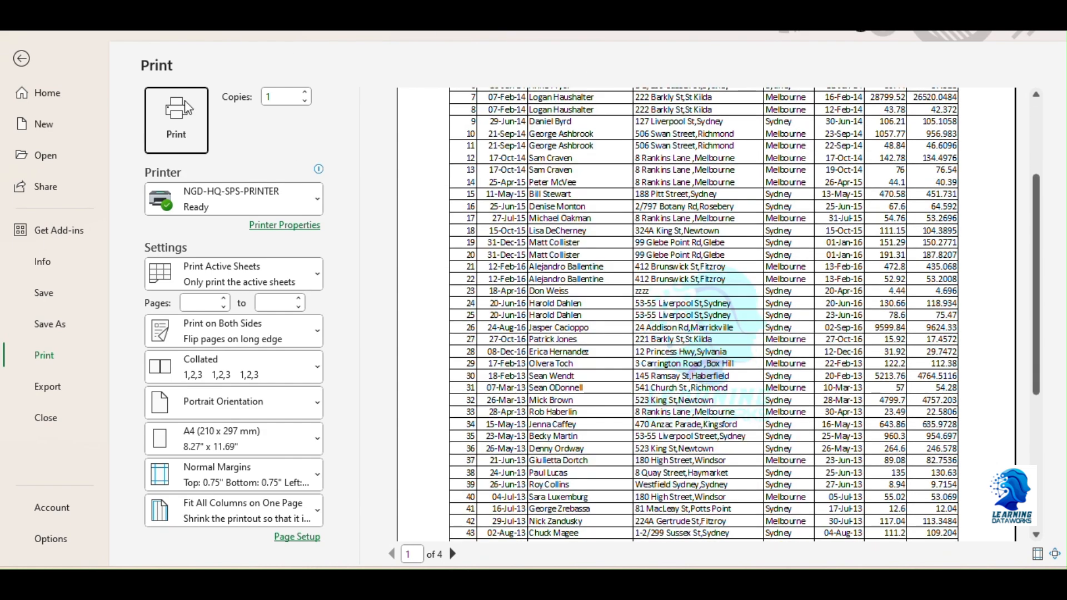
pyautogui.click(21, 60)
# Look over the faded logo's position behind the table rows in Page Layout view
pyautogui.scroll(6, 423, 367)
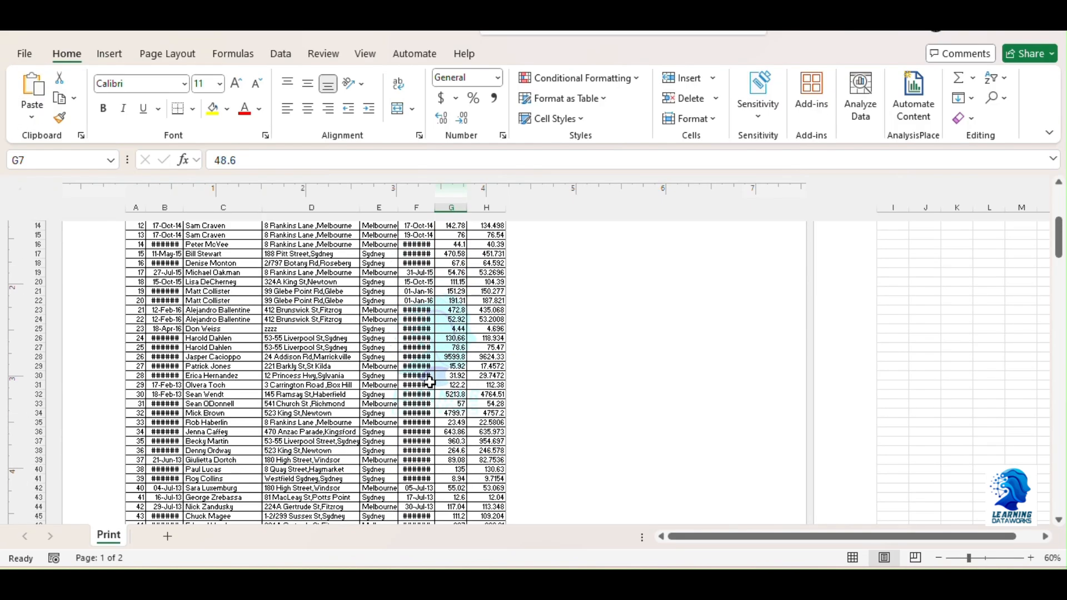
pyautogui.scroll(2, 430, 383)
pyautogui.scroll(-4, 429, 382)
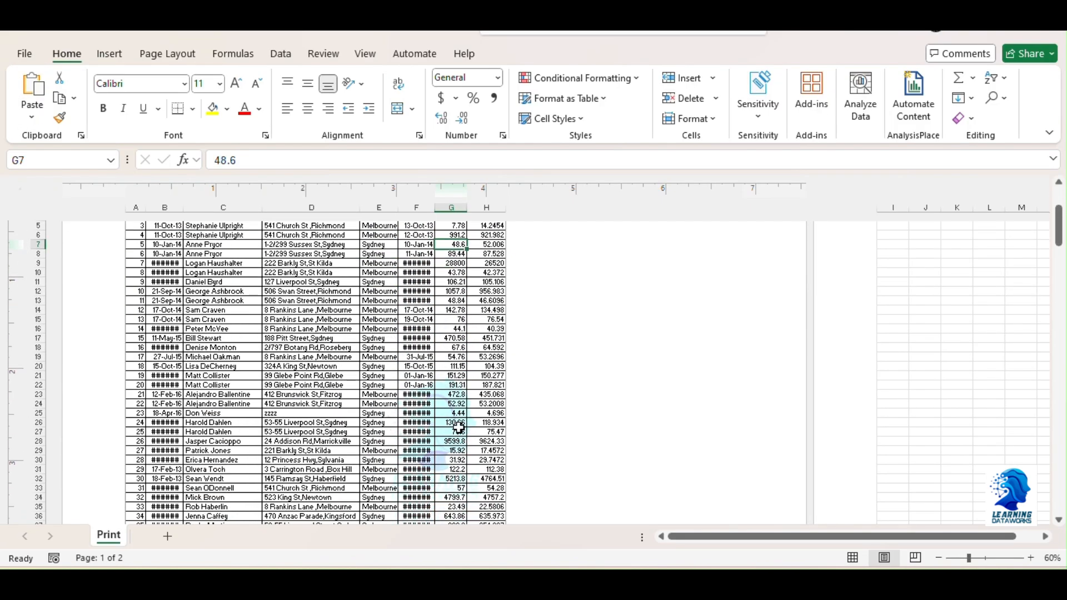
pyautogui.scroll(-1, 472, 294)
pyautogui.scroll(-3, 456, 333)
pyautogui.scroll(3, 452, 354)
pyautogui.scroll(5, 452, 367)
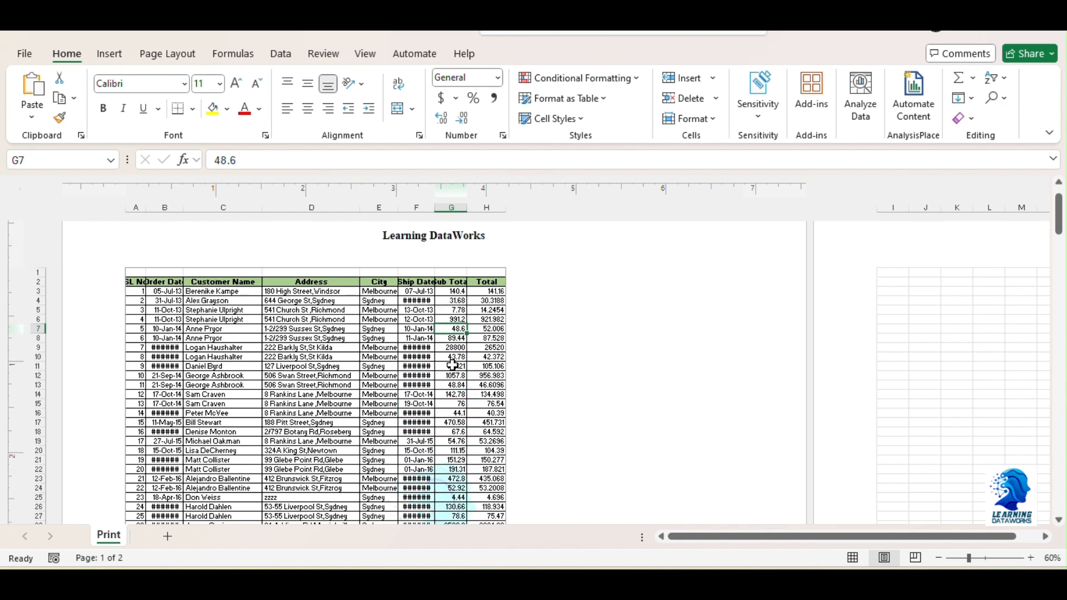
# Remove the header text and watermark picture by setting the page header to (none), and finish editing the header
pyautogui.click(112, 57)
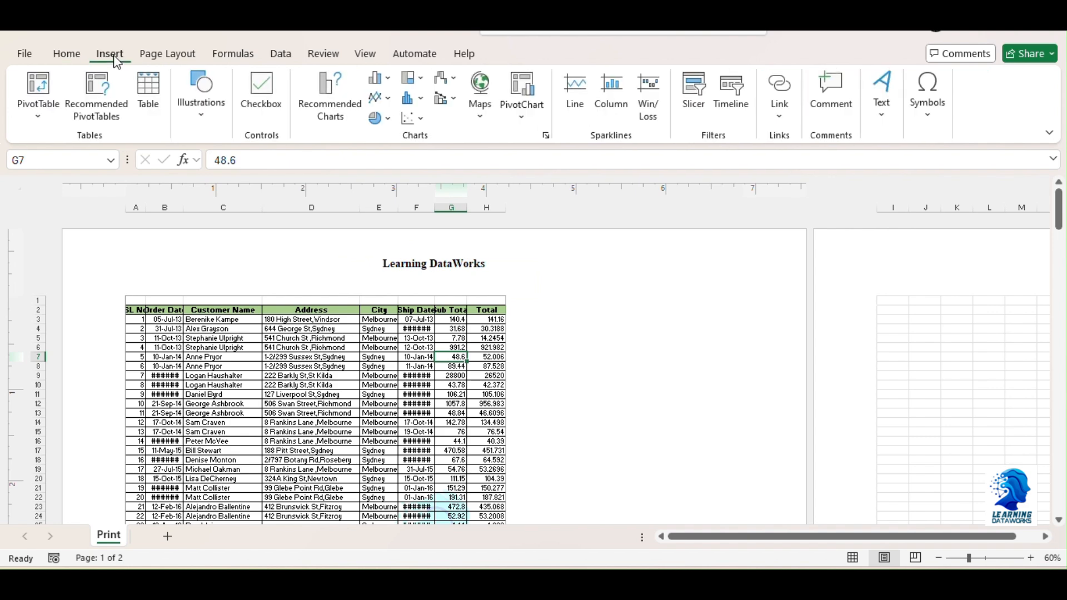
pyautogui.click(886, 123)
pyautogui.click(927, 186)
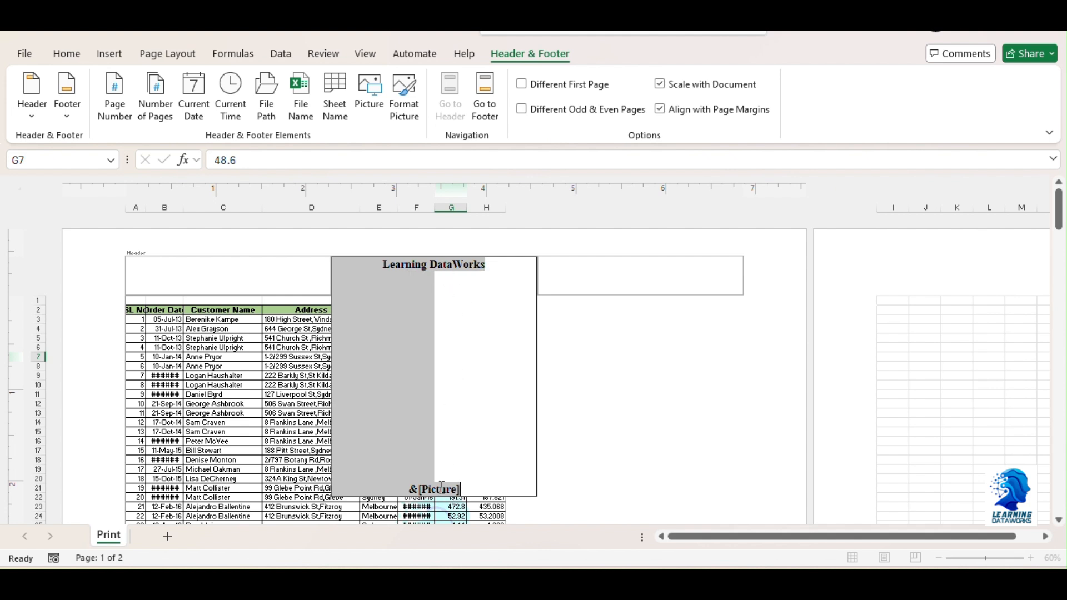
pyautogui.click(469, 489)
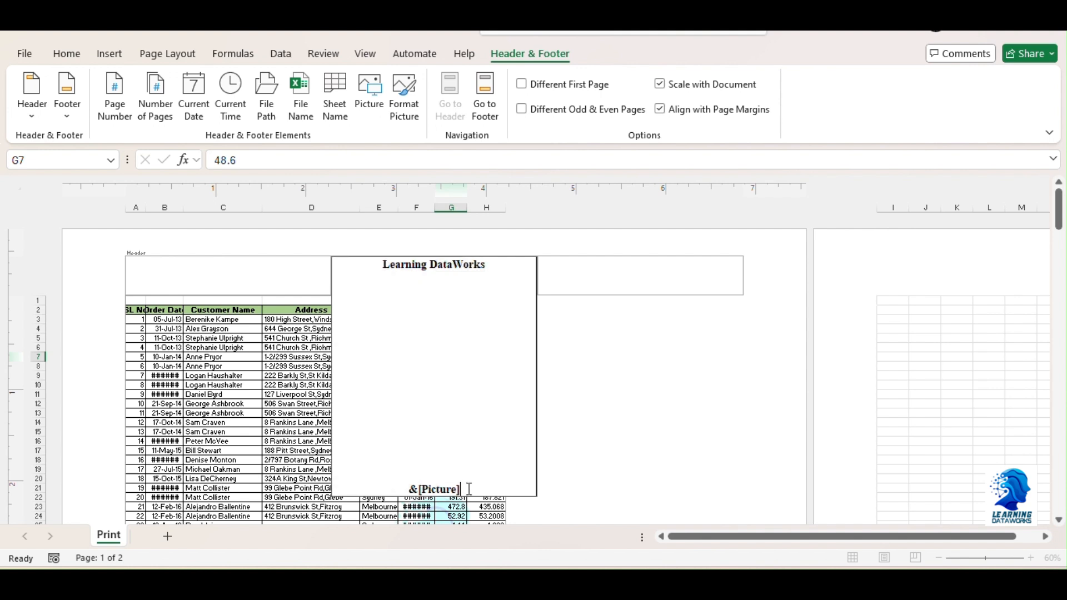
pyautogui.moveTo(456, 489); pyautogui.dragTo(403, 489)
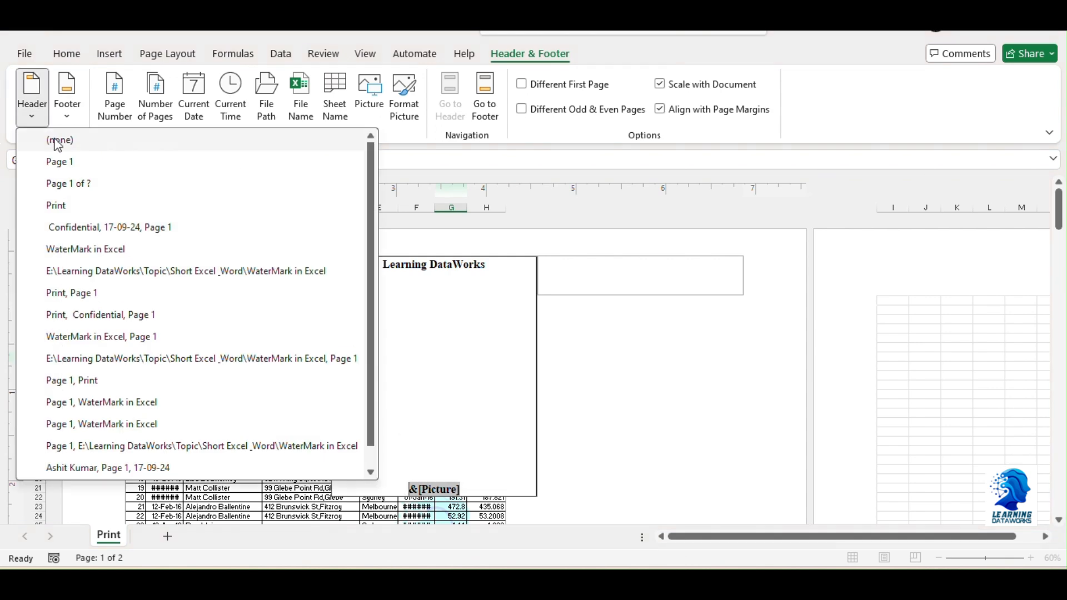
pyautogui.click(52, 139)
pyautogui.click(328, 412)
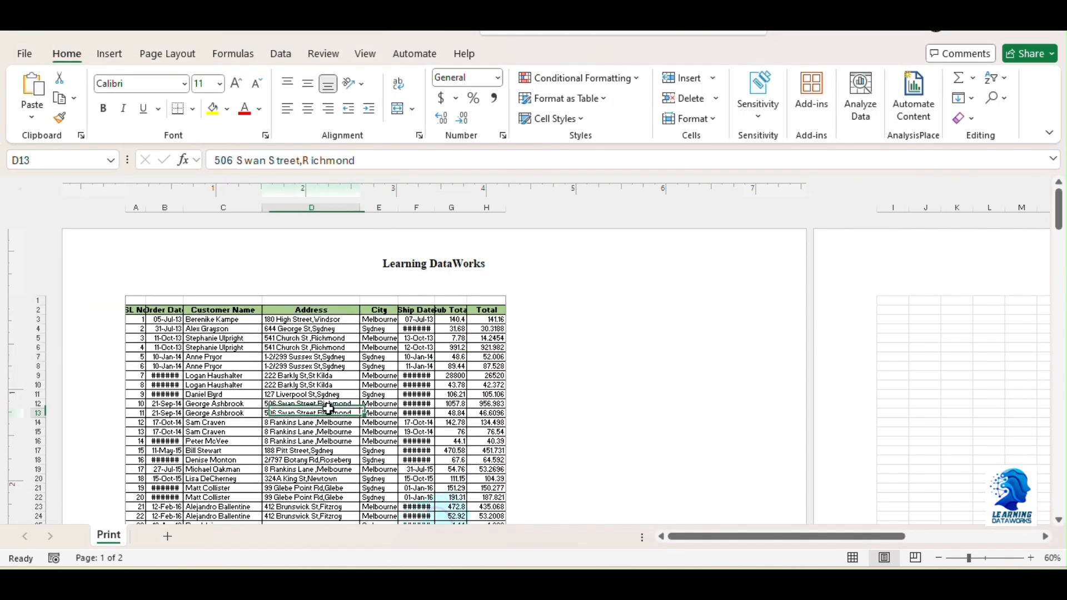
# Check the printed page without its header and watermark in the print preview, then return to the sheet
pyautogui.hotkey('ctrl', 'p')
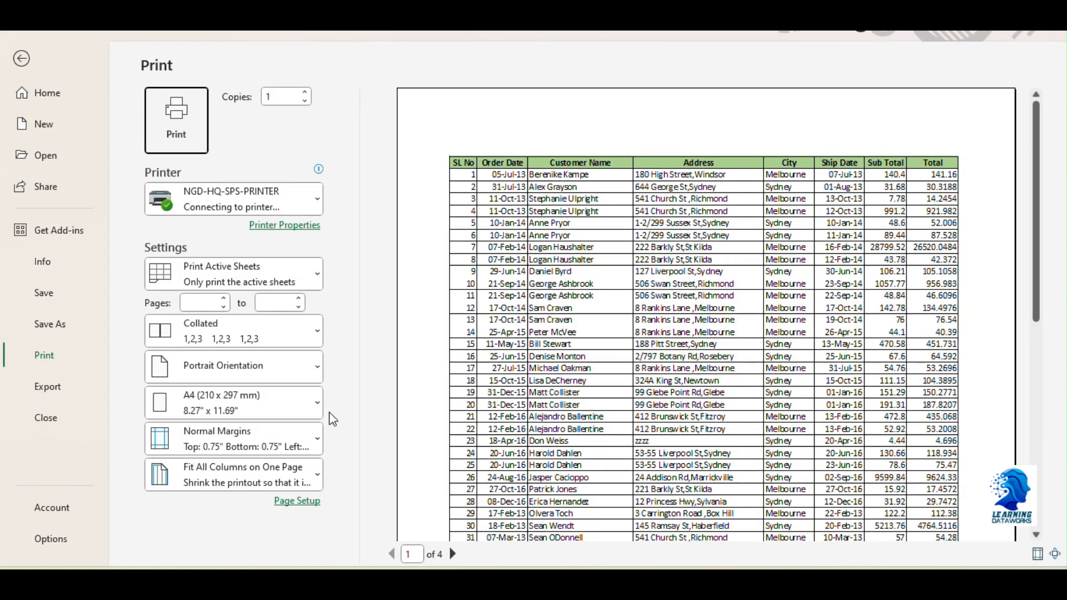
pyautogui.moveTo(1029, 267); pyautogui.dragTo(1038, 226)
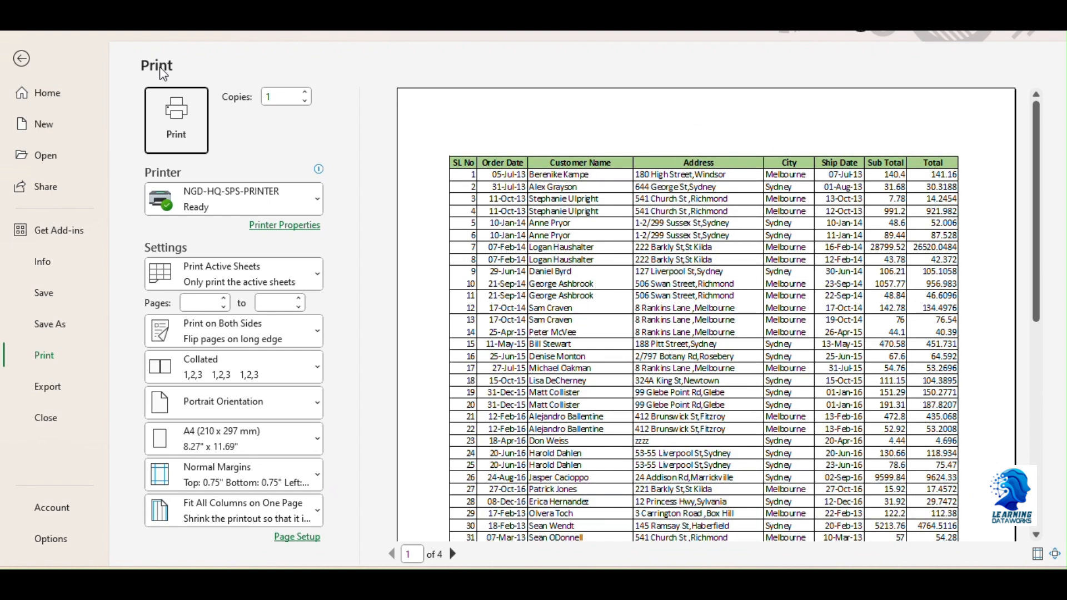
pyautogui.click(22, 59)
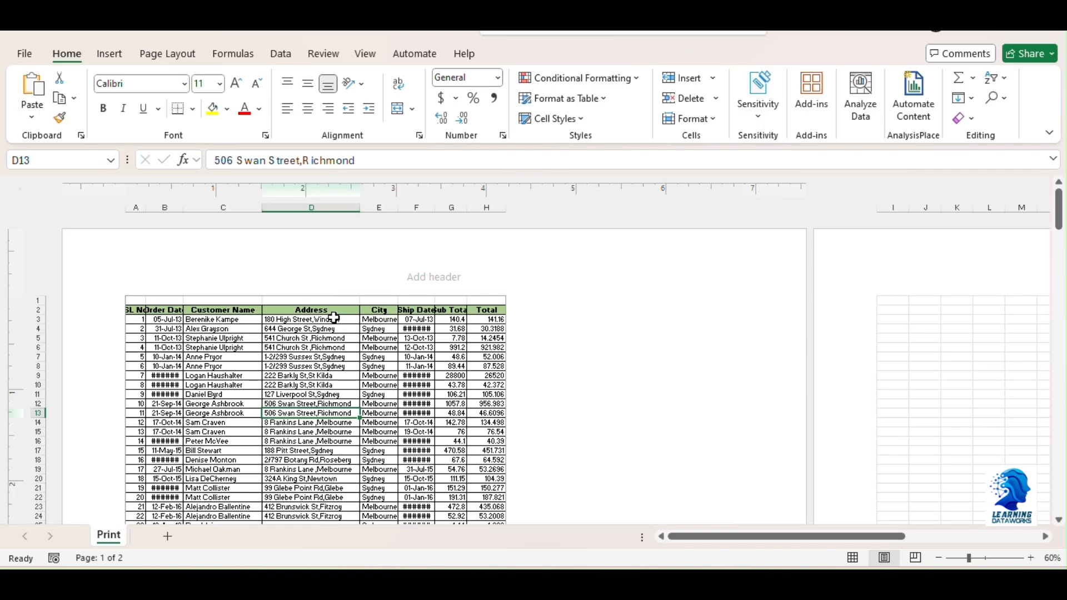